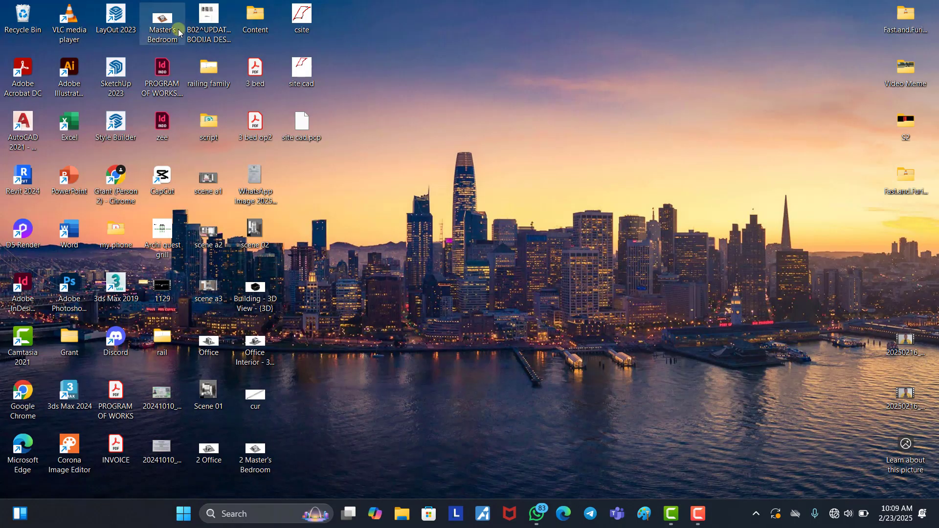
# Step: Open SketchUp 2023 and create a new model from the Architectural Millimeters template
pyautogui.click(121, 83)
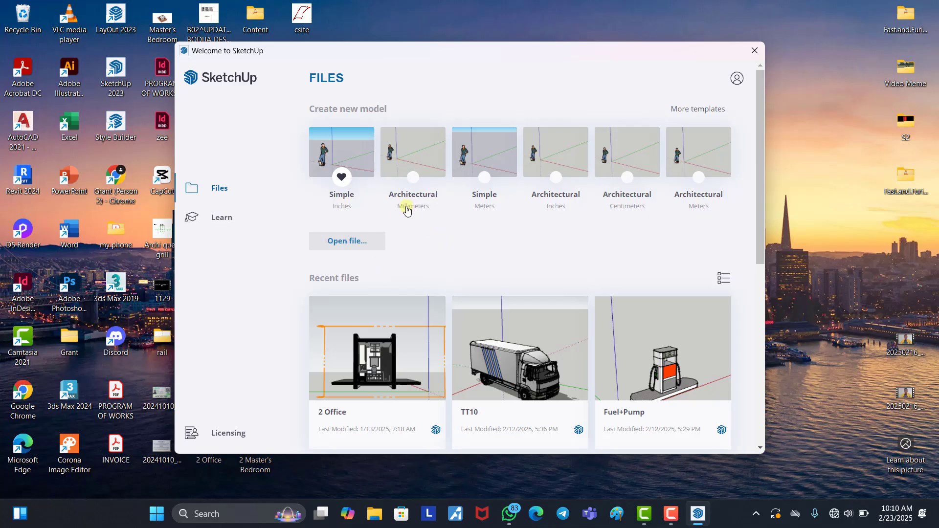
pyautogui.click(404, 157)
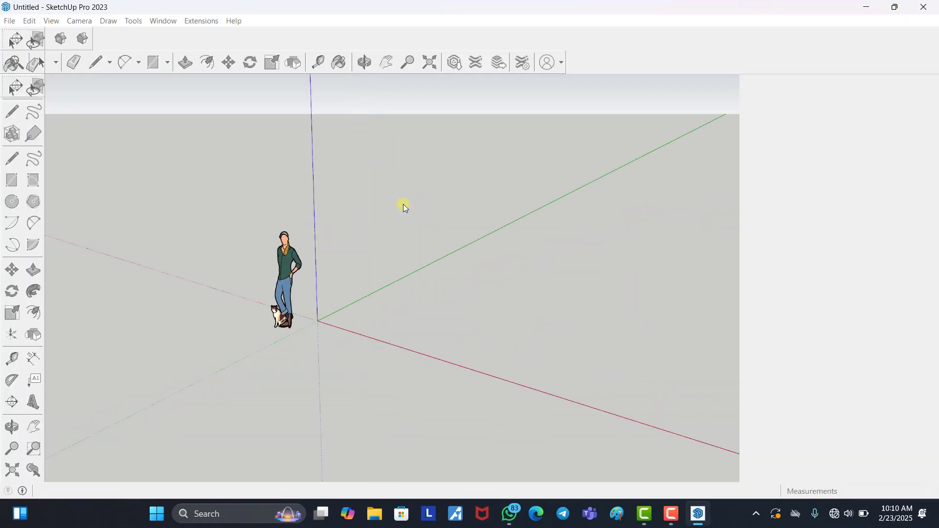
pyautogui.scroll(-4, 233, 296)
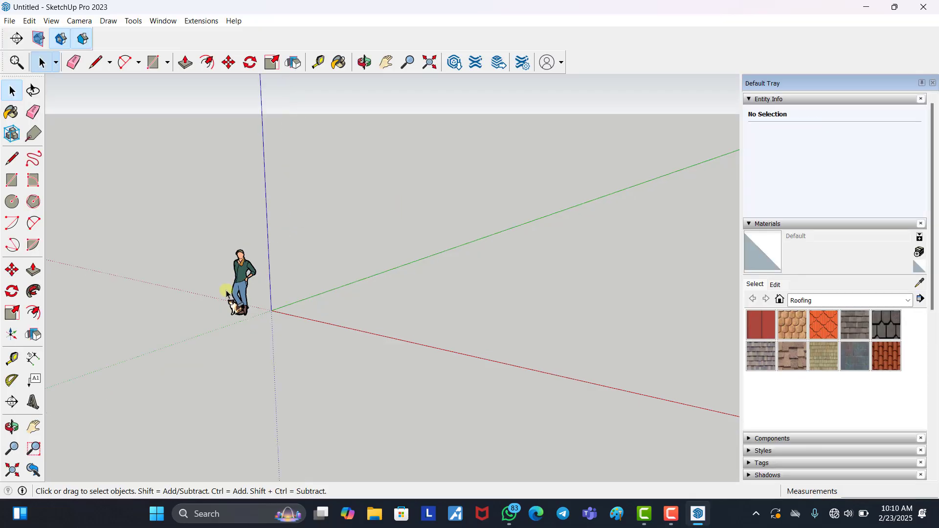
pyautogui.scroll(3, 245, 305)
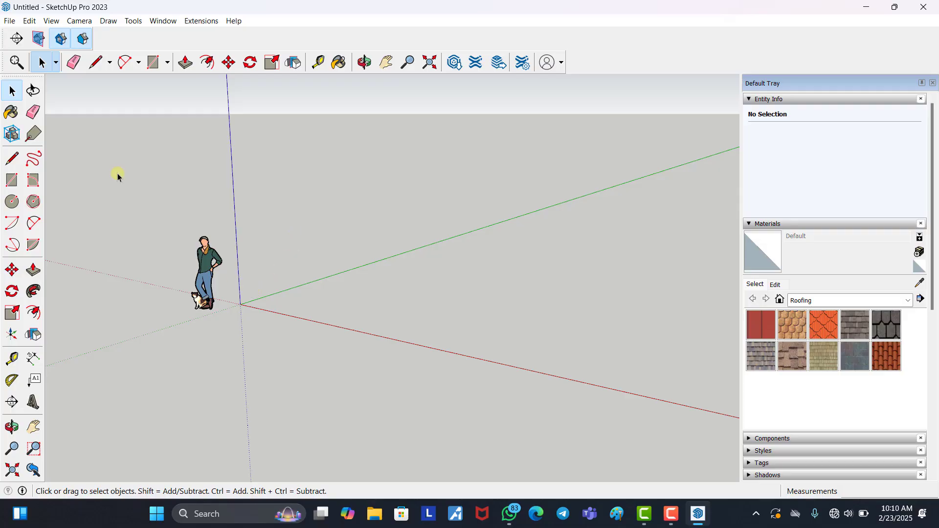
# Step: Import the DWG file "Building - 3D View - {3D}" from the Desktop into the model
pyautogui.click(9, 21)
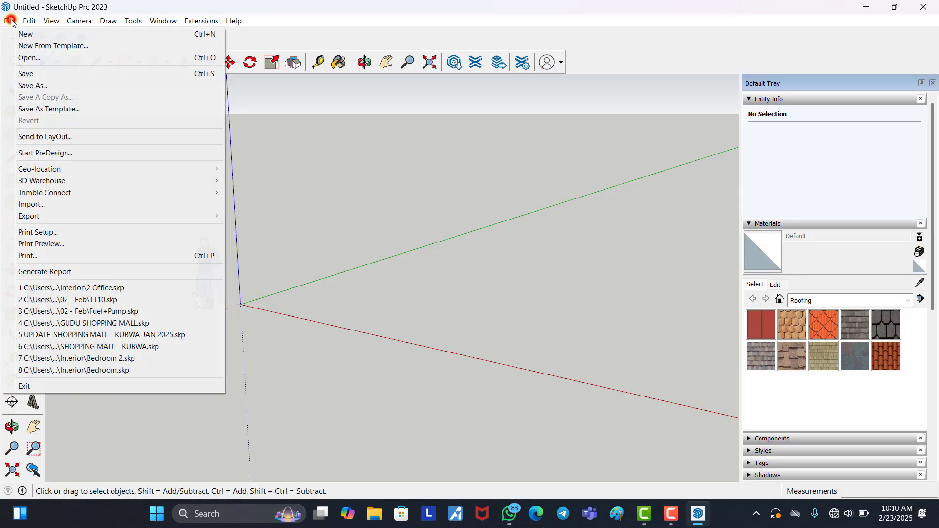
pyautogui.click(49, 205)
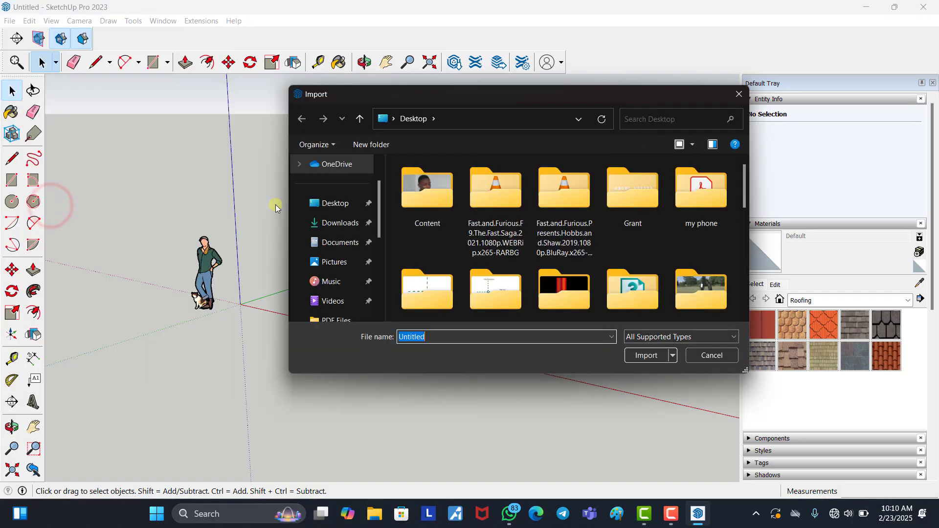
pyautogui.click(331, 202)
pyautogui.scroll(-5, 500, 228)
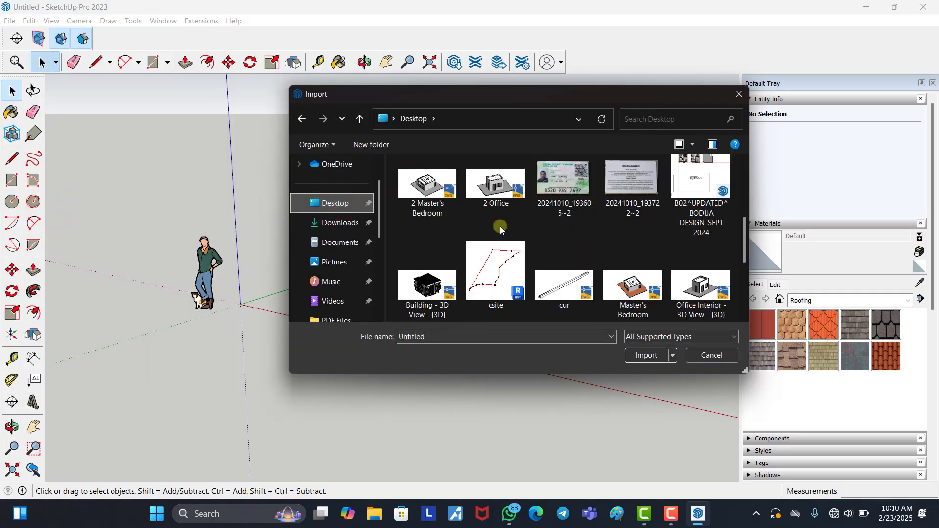
pyautogui.click(426, 286)
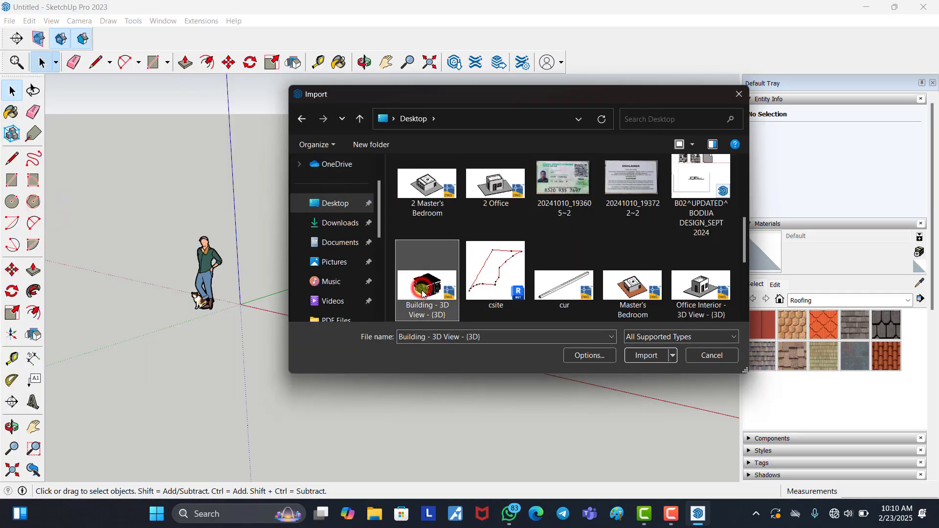
pyautogui.click(641, 355)
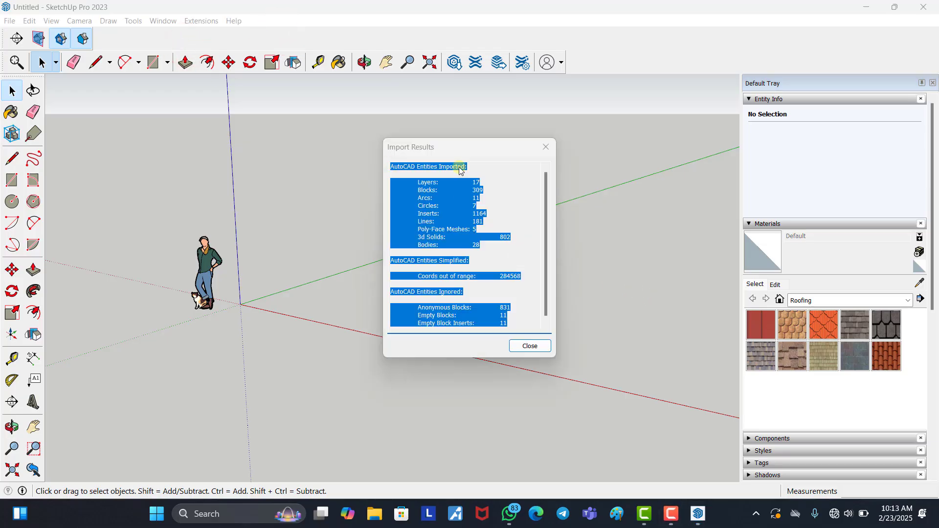
pyautogui.click(528, 345)
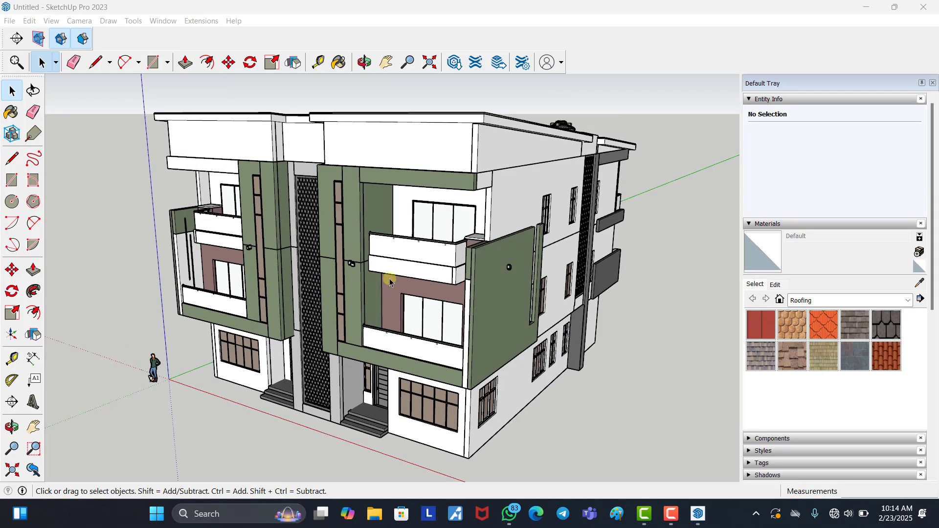
# Step: Examine the imported building's front and side facades from several angles
pyautogui.scroll(5, 389, 277)
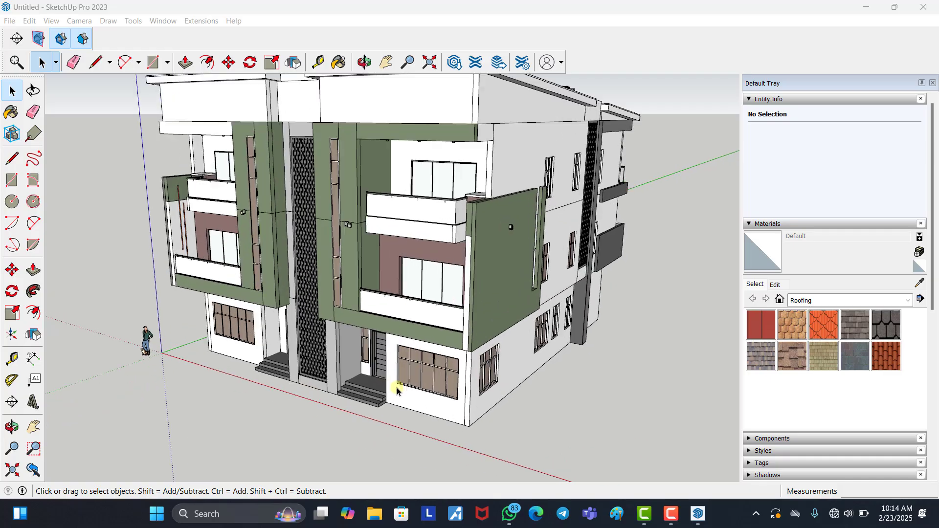
pyautogui.scroll(-3, 419, 293)
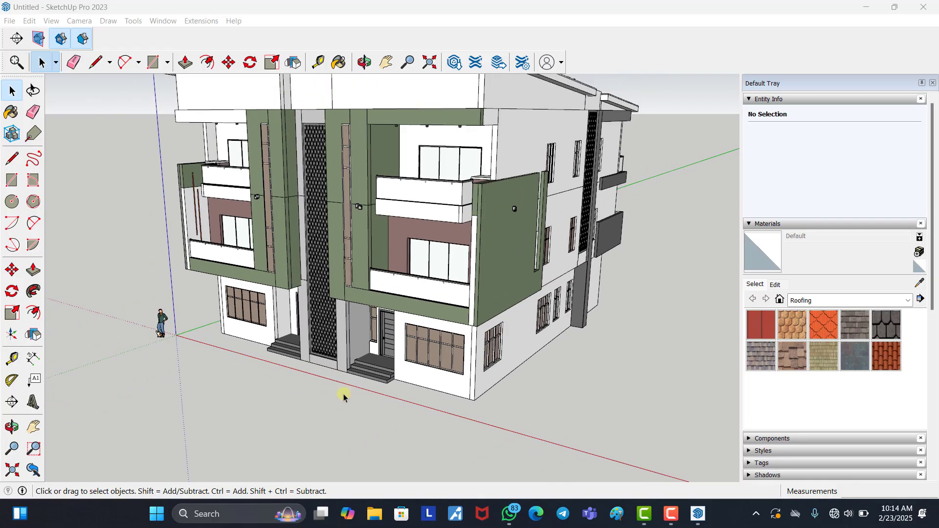
pyautogui.click(11, 429)
pyautogui.moveTo(205, 410); pyautogui.dragTo(407, 357)
pyautogui.moveTo(390, 400); pyautogui.dragTo(520, 269)
pyautogui.moveTo(505, 230); pyautogui.dragTo(412, 352)
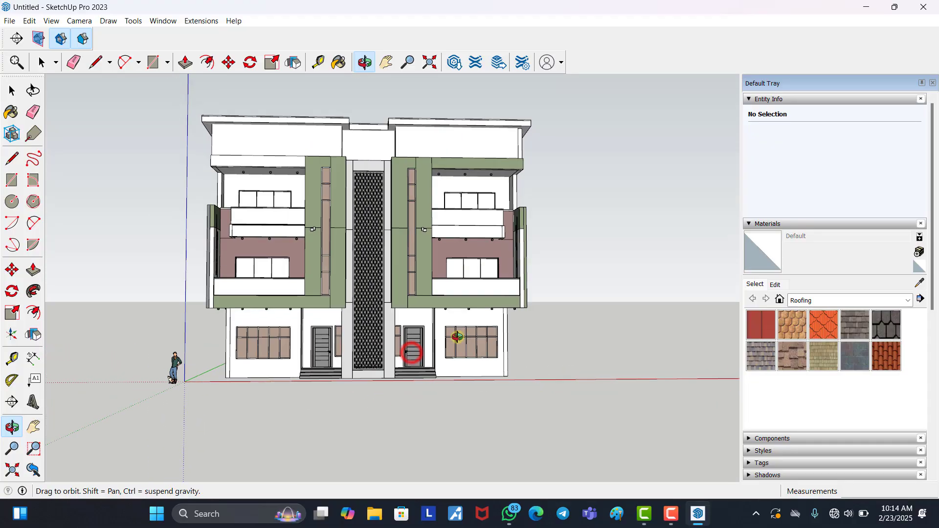
pyautogui.moveTo(276, 373); pyautogui.dragTo(429, 338)
pyautogui.moveTo(477, 359)
pyautogui.mouseDown()
pyautogui.moveTo(388, 370)
pyautogui.moveTo(480, 356)
pyautogui.mouseUp()
pyautogui.moveTo(342, 375); pyautogui.dragTo(396, 290)
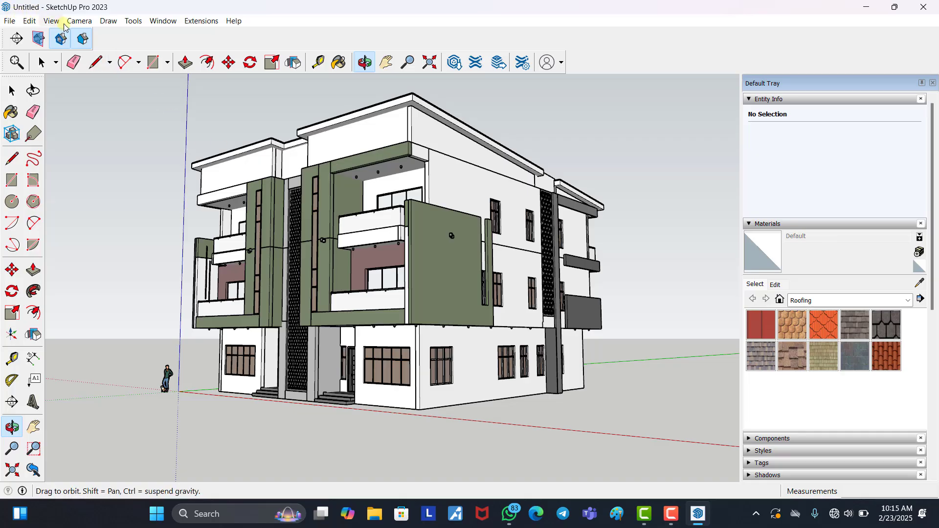
# Step: Switch the camera to Two-Point Perspective and frame the building's front corner
pyautogui.click(78, 21)
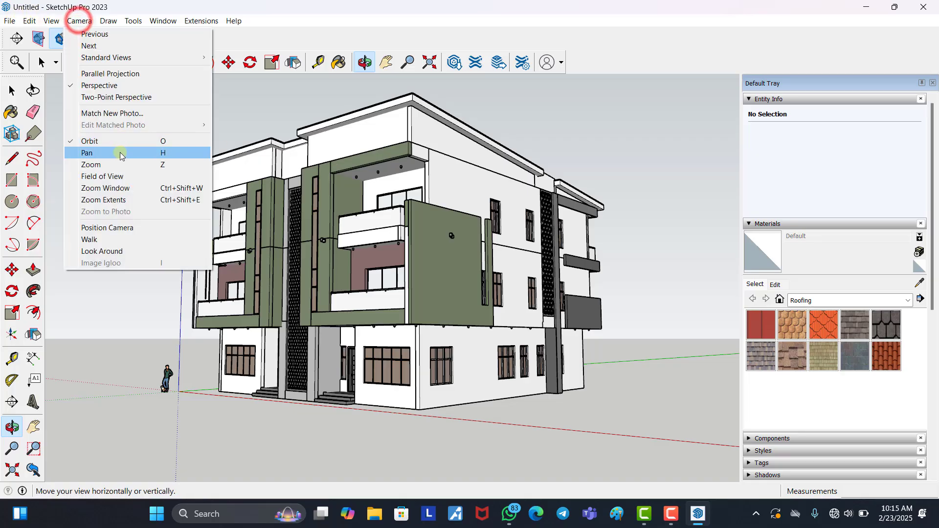
pyautogui.click(117, 97)
pyautogui.moveTo(322, 232); pyautogui.dragTo(383, 157)
pyautogui.scroll(2, 400, 86)
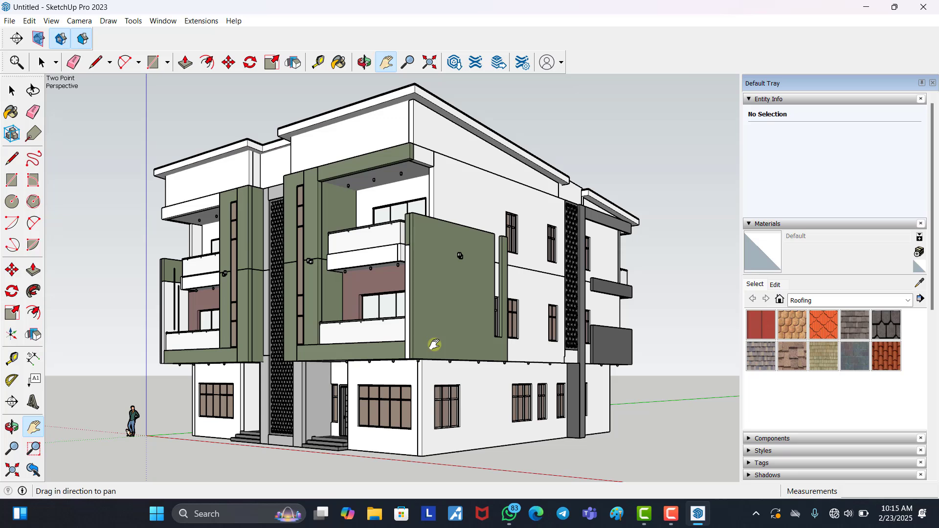
# Step: Use Position Camera to stand the viewpoint on the ground in front of the building's near corner and adjust its framing
pyautogui.click(78, 22)
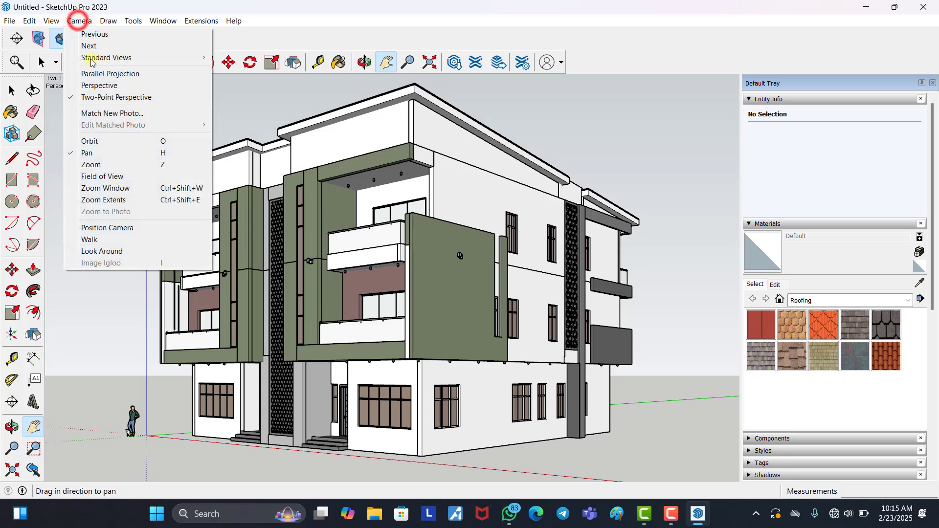
pyautogui.click(128, 233)
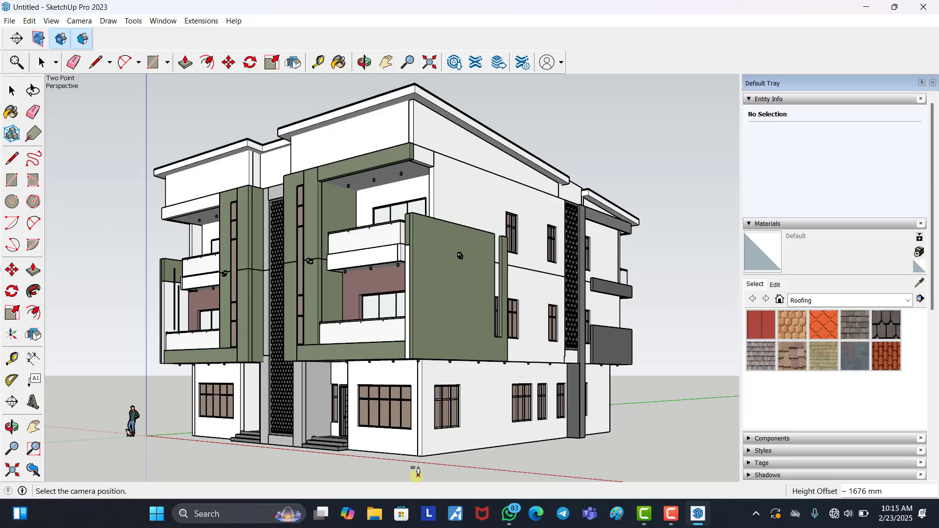
pyautogui.click(417, 473)
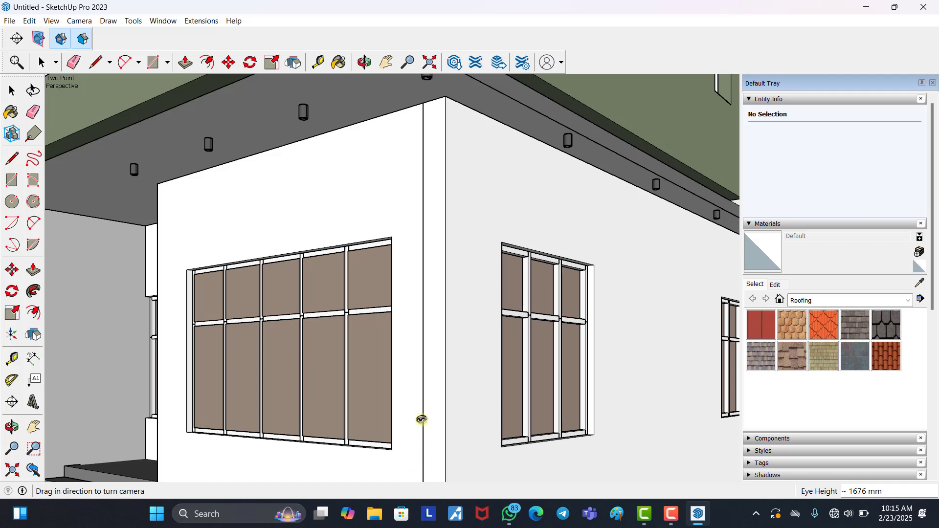
pyautogui.scroll(-10, 422, 420)
pyautogui.scroll(-3, 421, 419)
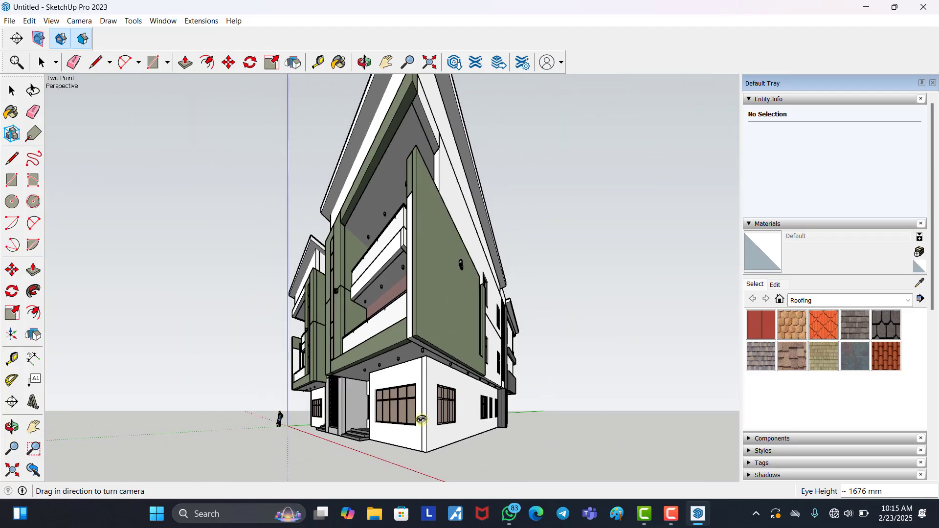
pyautogui.scroll(8, 421, 419)
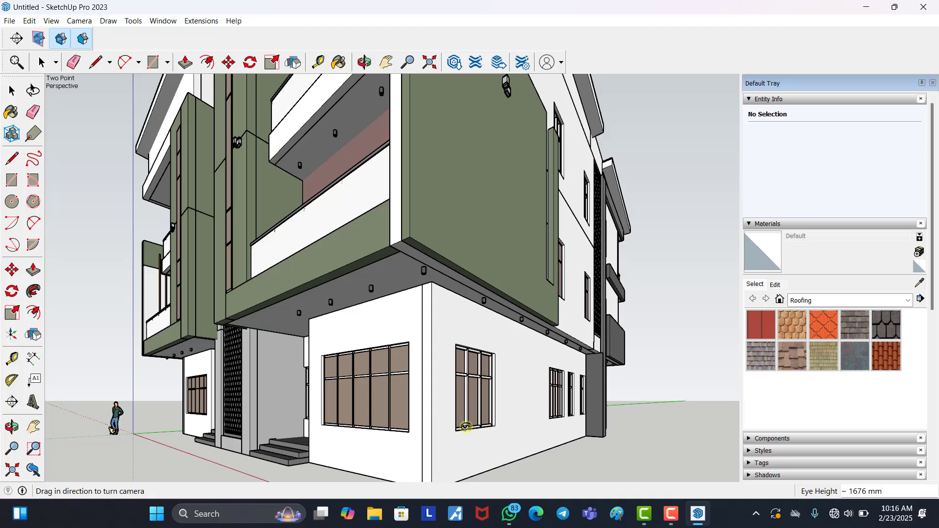
# Step: Return to a full exterior view showing the building's front and side facades
pyautogui.click(12, 91)
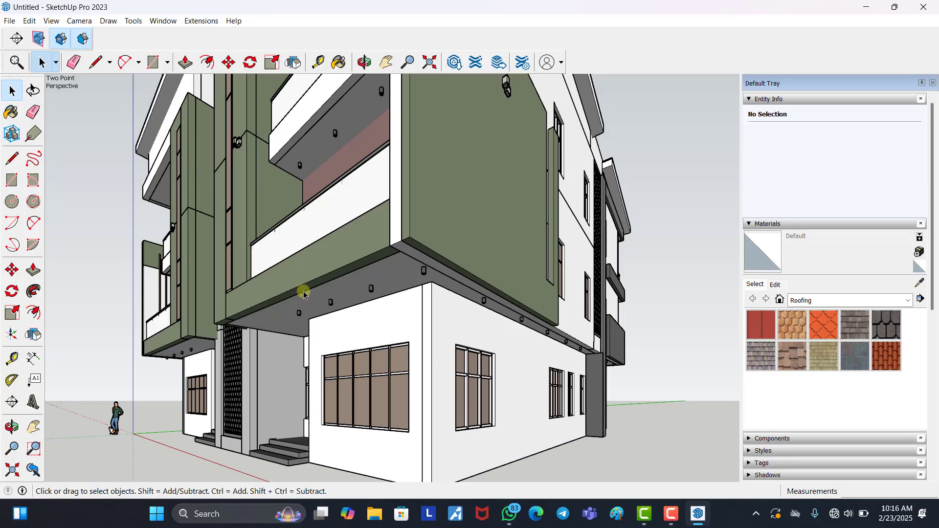
pyautogui.scroll(-5, 326, 305)
pyautogui.rightClick(331, 317)
pyautogui.click(333, 316)
pyautogui.click(117, 231)
pyautogui.press('o')
pyautogui.moveTo(171, 352); pyautogui.dragTo(435, 269)
pyautogui.moveTo(362, 398); pyautogui.dragTo(451, 398)
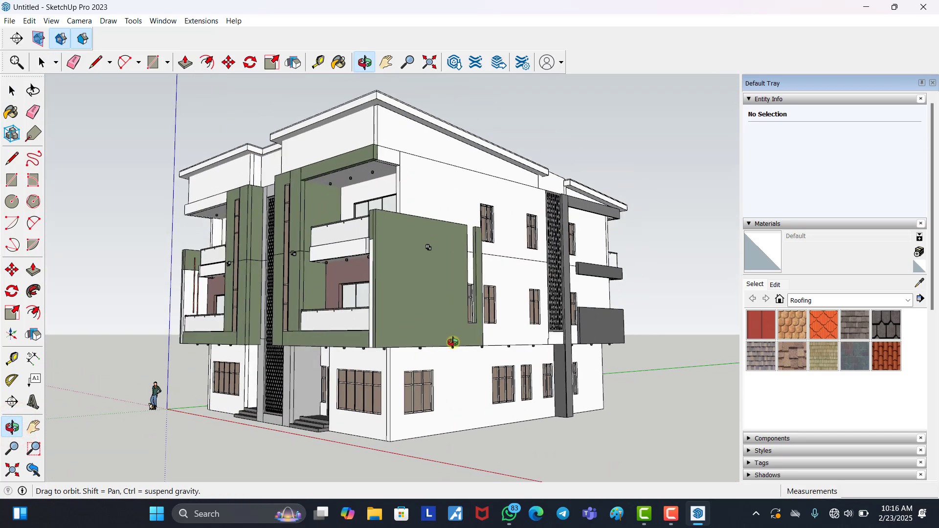
# Step: Set the camera to Two-Point Perspective and shift the framing of the building vertically
pyautogui.click(80, 21)
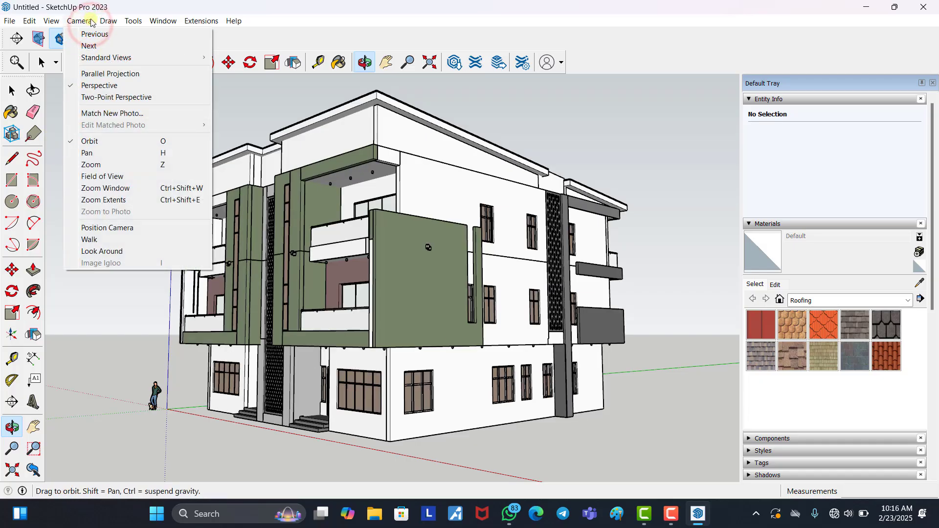
pyautogui.click(119, 95)
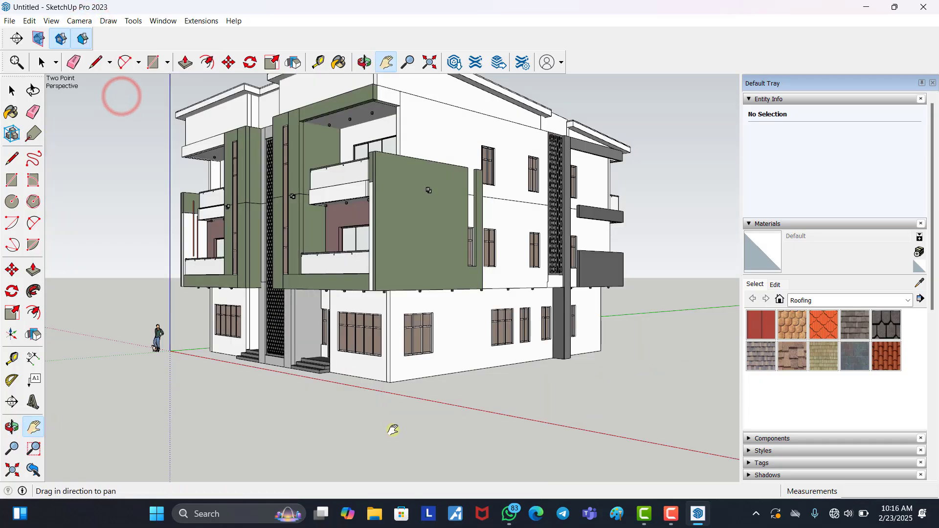
pyautogui.moveTo(391, 421); pyautogui.dragTo(392, 339)
pyautogui.scroll(2, 388, 367)
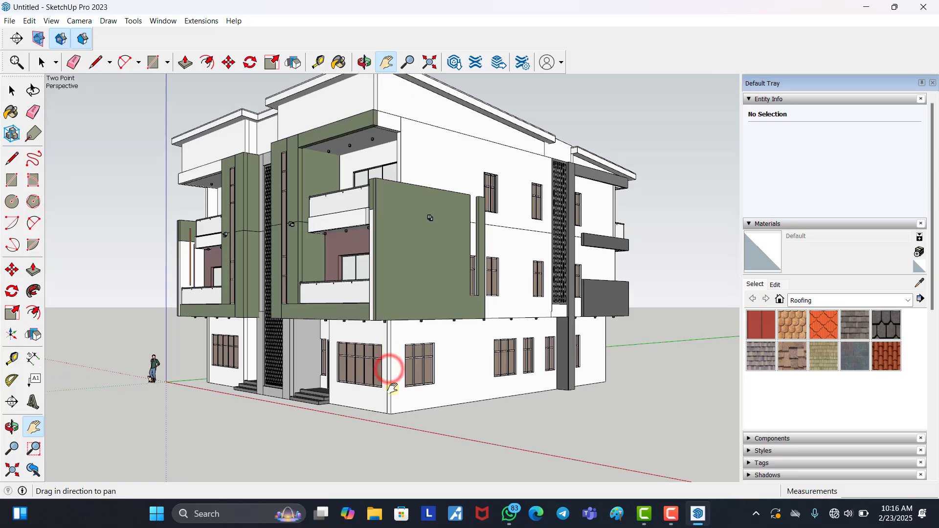
pyautogui.scroll(-3, 400, 281)
pyautogui.moveTo(400, 379); pyautogui.dragTo(402, 286)
# Step: Orbit to a low front-corner angle, set Two-Point Perspective, and frame the whole building in view
pyautogui.click(12, 427)
pyautogui.moveTo(359, 427); pyautogui.dragTo(436, 398)
pyautogui.click(436, 398)
pyautogui.moveTo(378, 168); pyautogui.dragTo(373, 128)
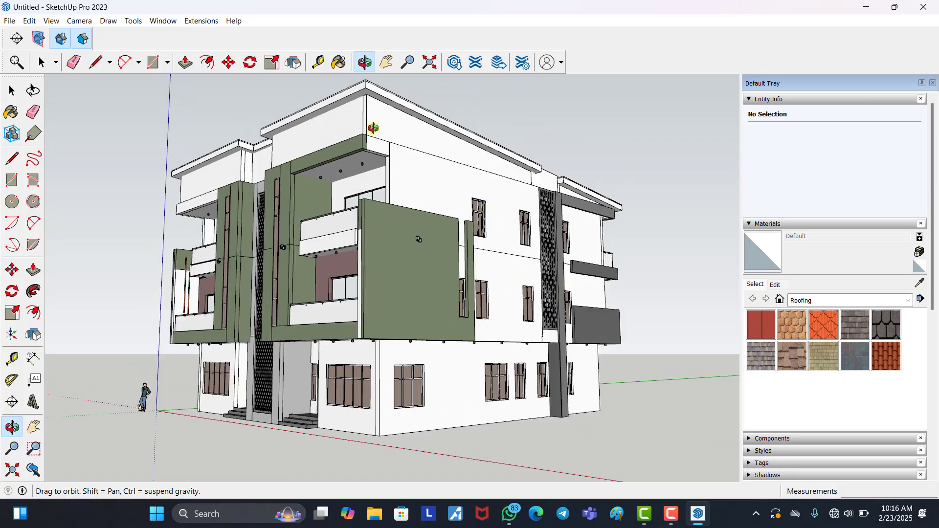
pyautogui.click(74, 21)
pyautogui.click(119, 95)
pyautogui.moveTo(358, 264); pyautogui.dragTo(398, 283)
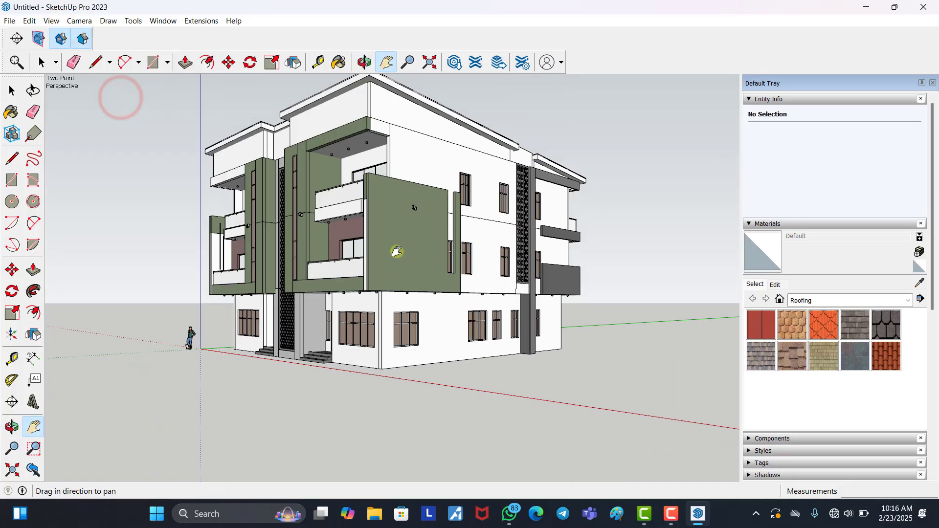
pyautogui.scroll(4, 431, 389)
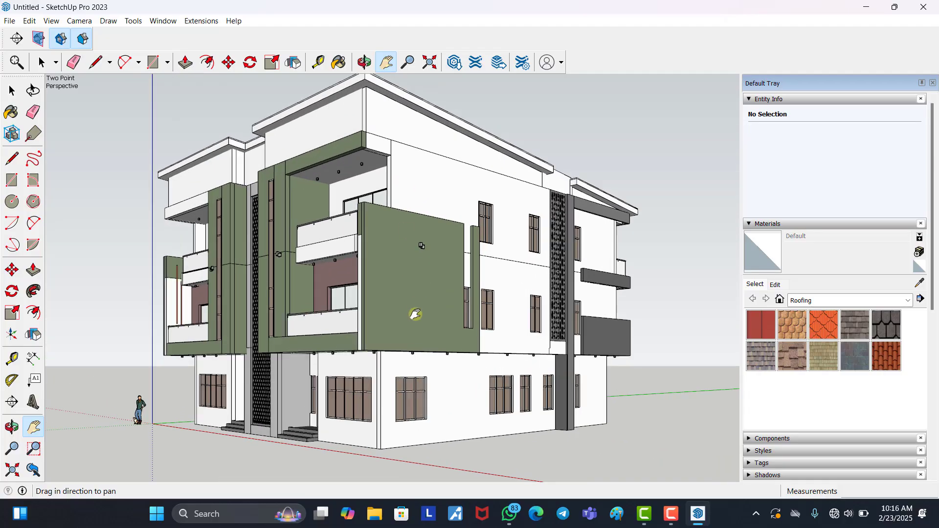
pyautogui.scroll(-1, 438, 328)
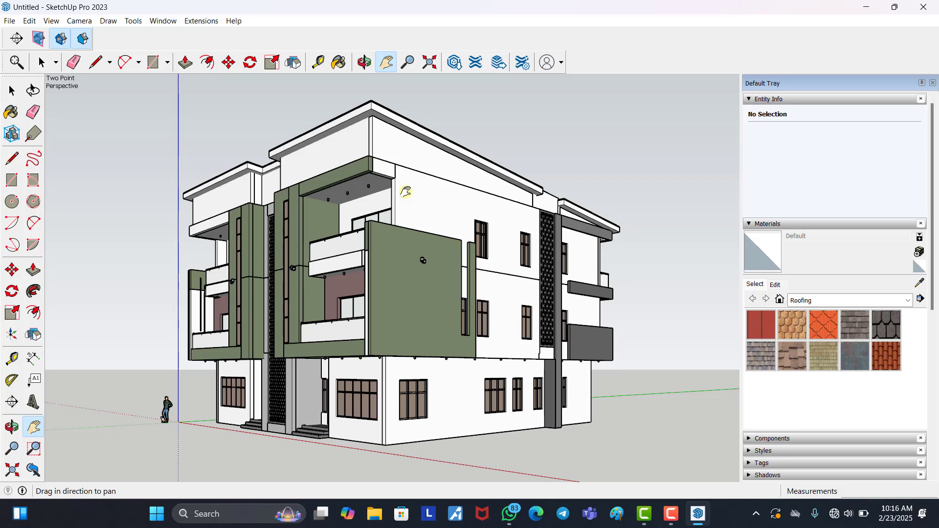
# Step: Save the two-point perspective view as a new scene and recall that scene
pyautogui.click(51, 21)
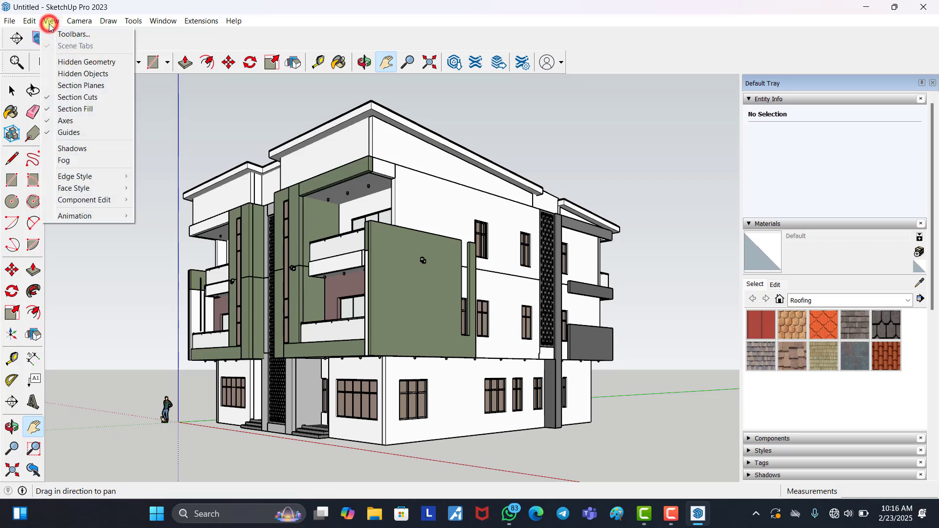
pyautogui.moveTo(115, 222)
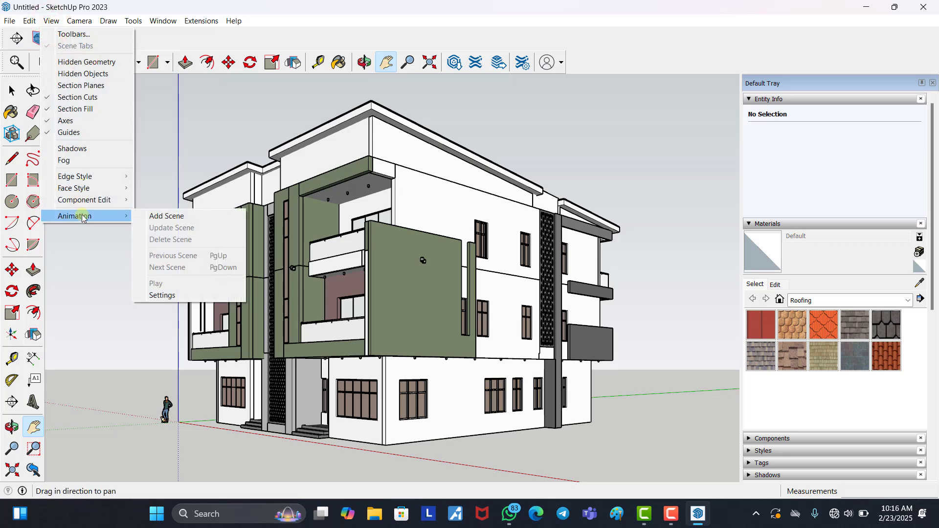
pyautogui.click(157, 216)
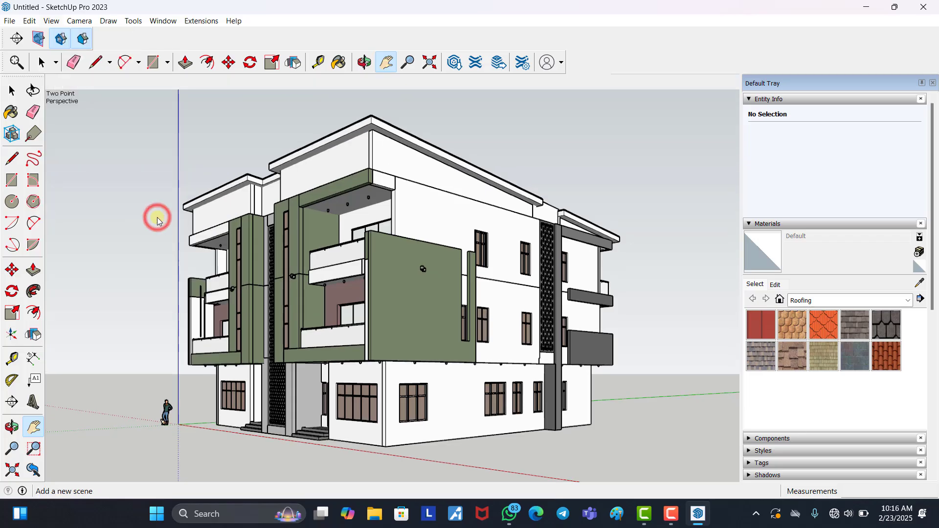
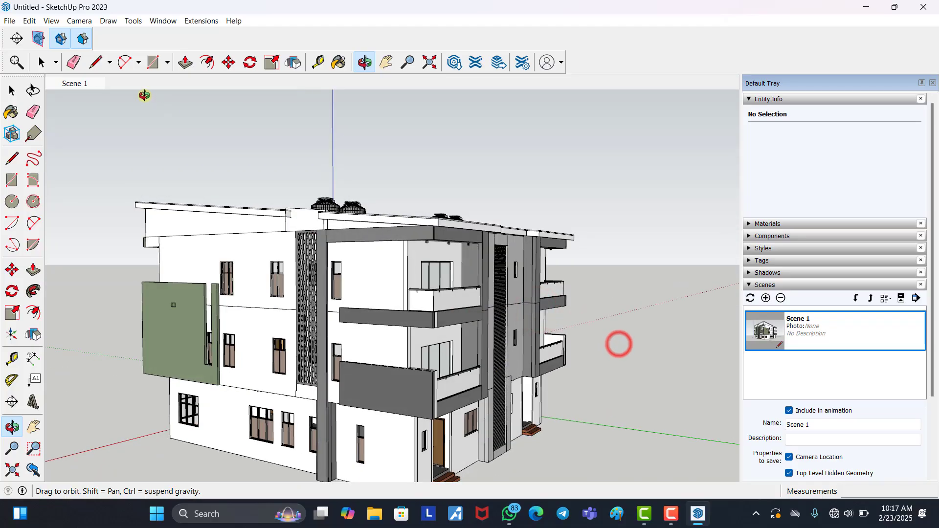
pyautogui.click(83, 85)
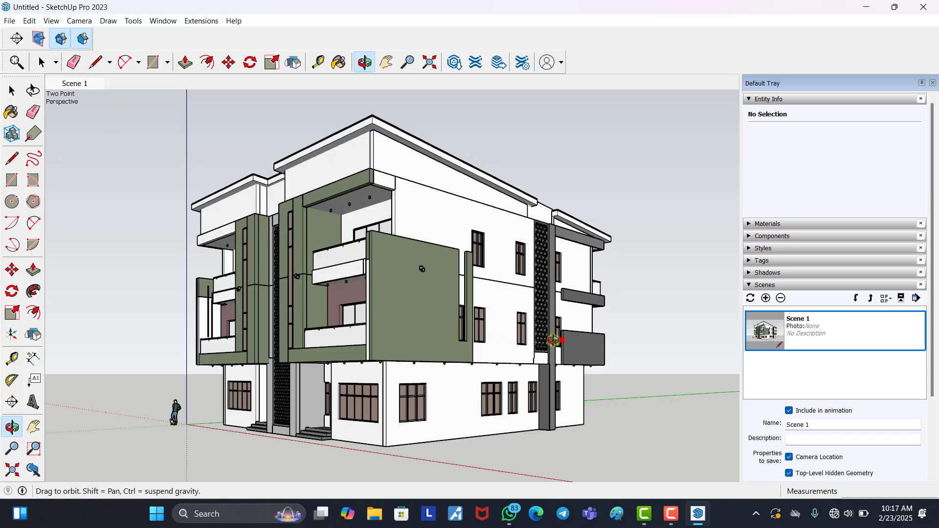
# Step: Orbit to a low corner view of the grey facade, set Two-Point Perspective, and frame the whole building
pyautogui.moveTo(555, 335); pyautogui.dragTo(390, 367)
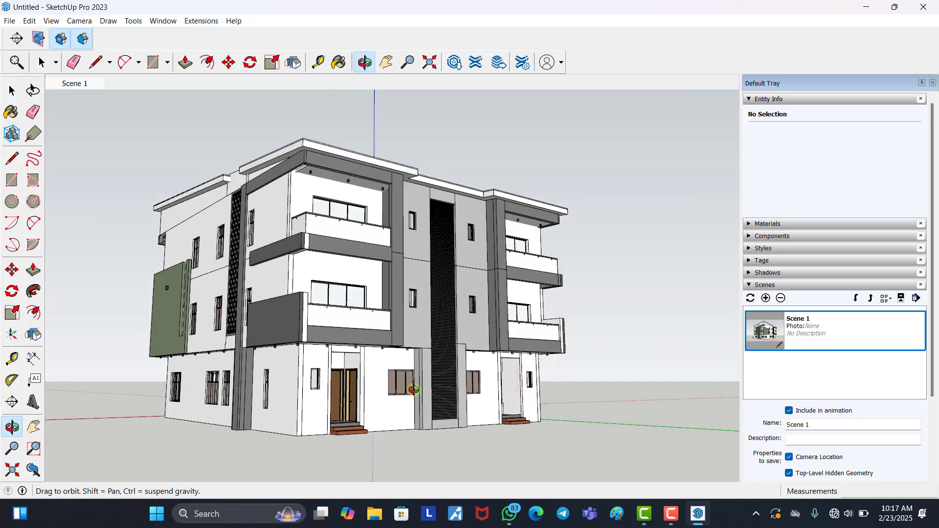
pyautogui.moveTo(471, 316); pyautogui.dragTo(276, 348)
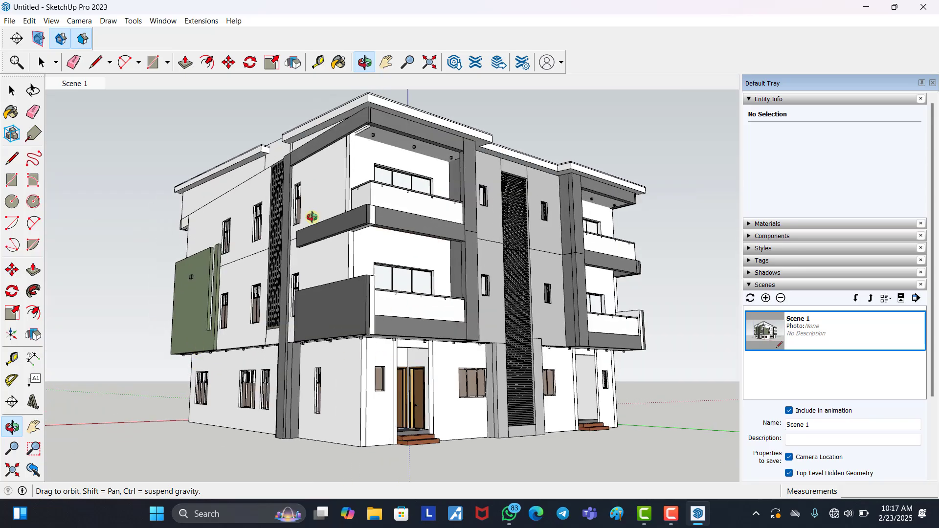
pyautogui.click(79, 20)
pyautogui.click(110, 97)
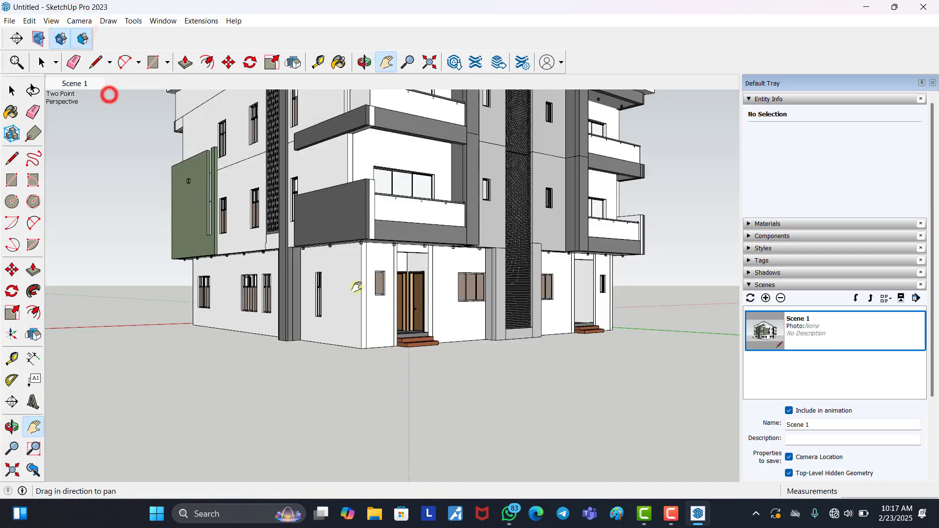
pyautogui.scroll(-3, 407, 382)
pyautogui.scroll(-2, 369, 176)
pyautogui.scroll(1, 318, 267)
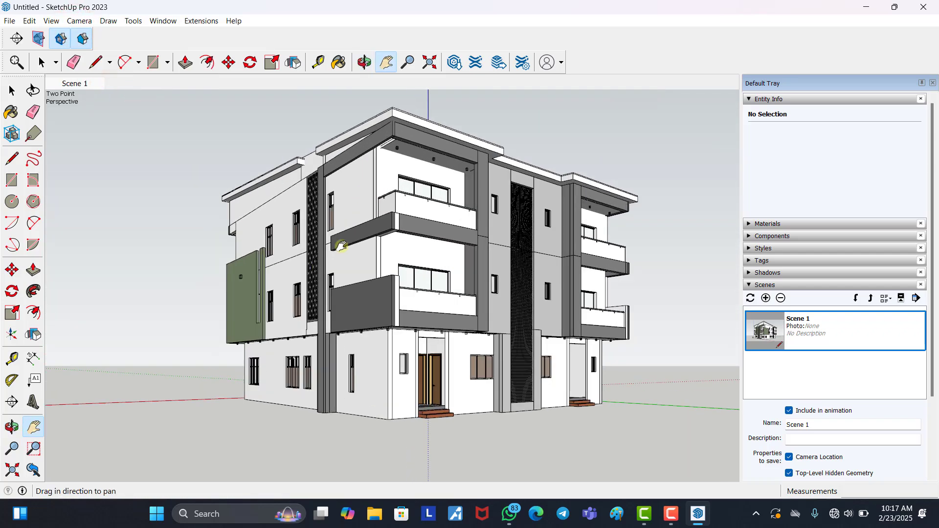
pyautogui.scroll(1, 388, 146)
pyautogui.scroll(1, 318, 266)
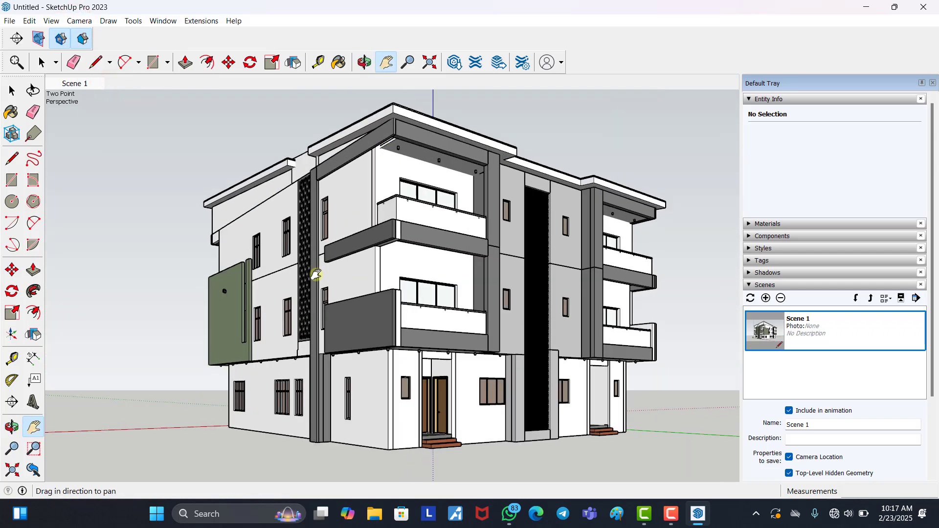
pyautogui.scroll(-1, 446, 256)
pyautogui.scroll(-1, 383, 260)
pyautogui.scroll(1, 385, 241)
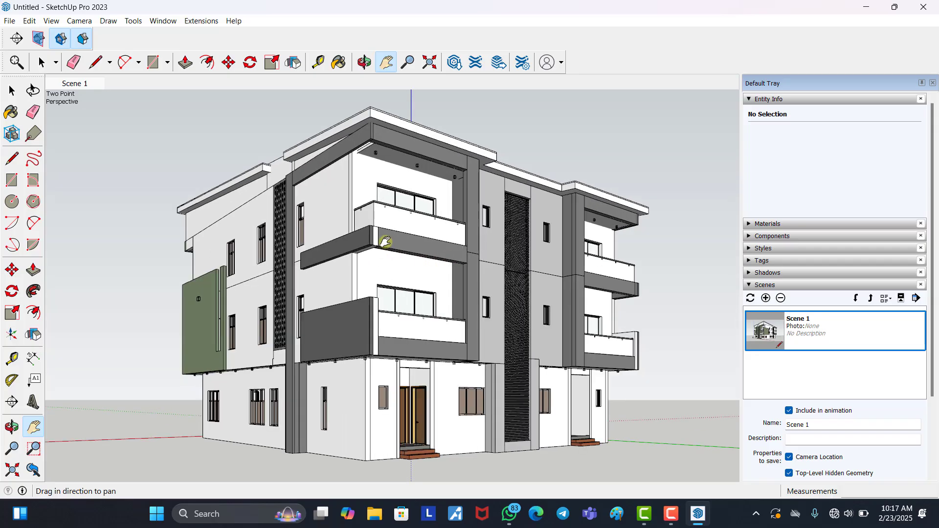
# Step: Save the grey facade's two-point perspective view as a second scene
pyautogui.click(49, 22)
pyautogui.moveTo(107, 215)
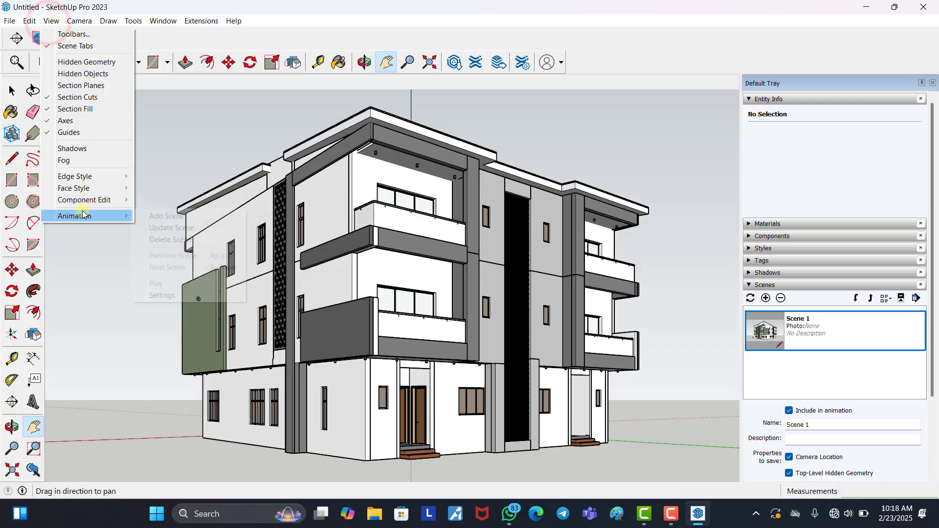
pyautogui.click(165, 217)
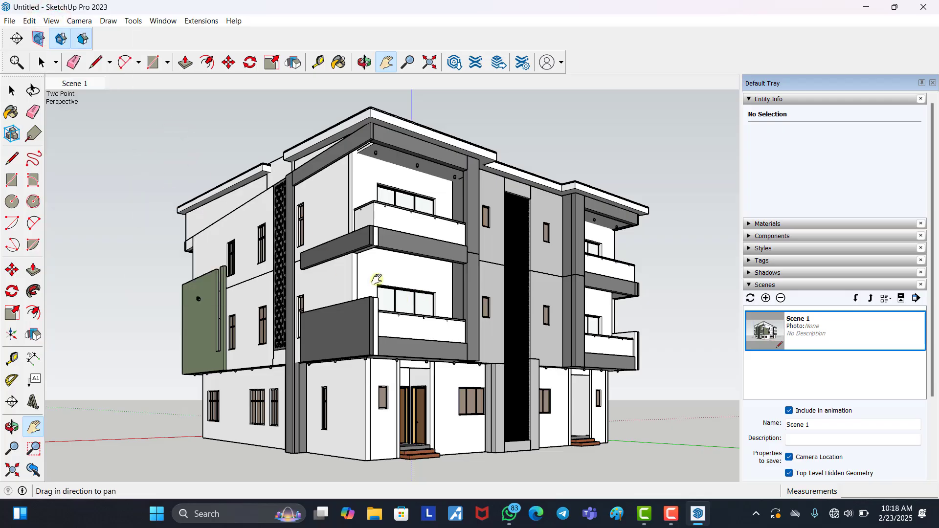
pyautogui.click(766, 298)
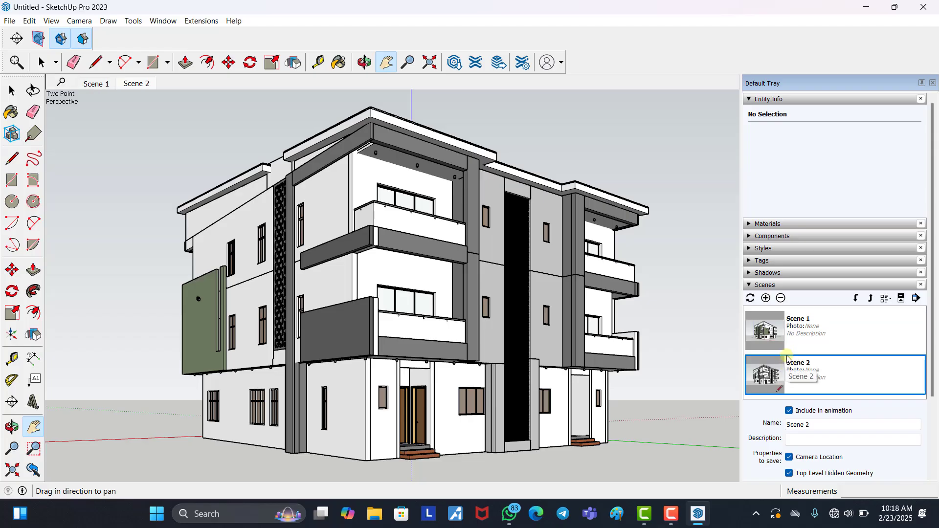
# Step: Recall Scene 1 and Scene 2 alternately to compare the two saved camera views
pyautogui.click(773, 334)
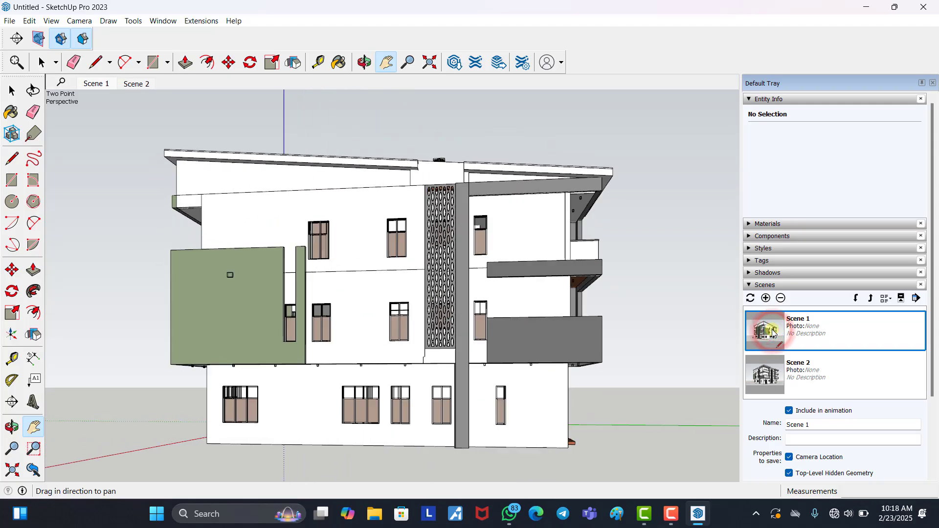
pyautogui.click(769, 380)
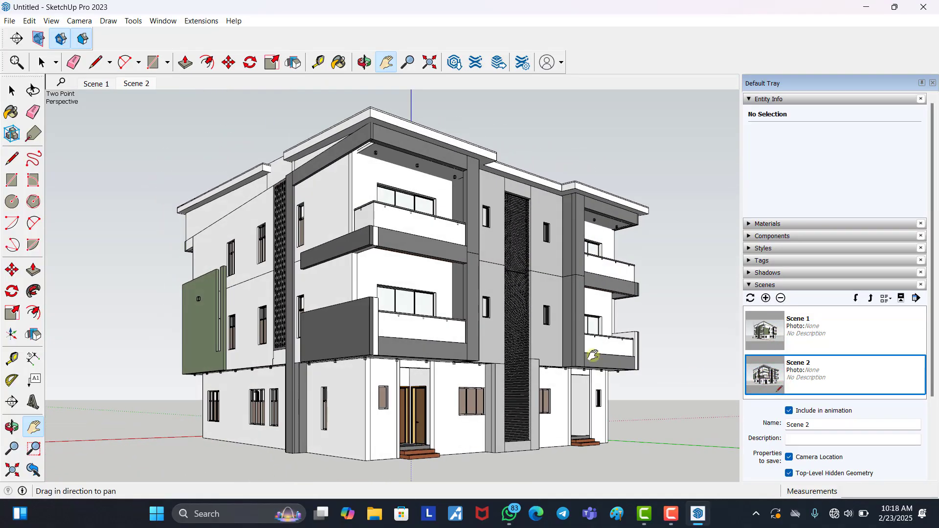
pyautogui.click(101, 84)
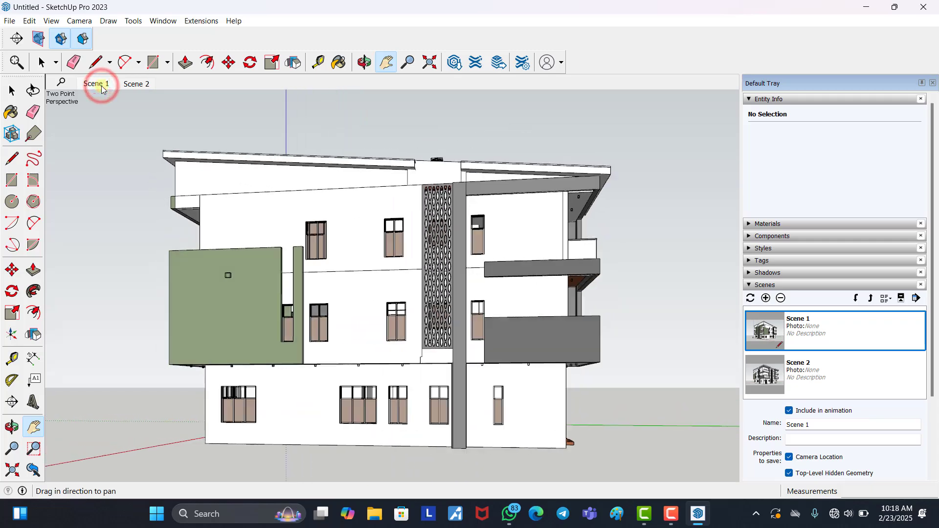
pyautogui.click(145, 85)
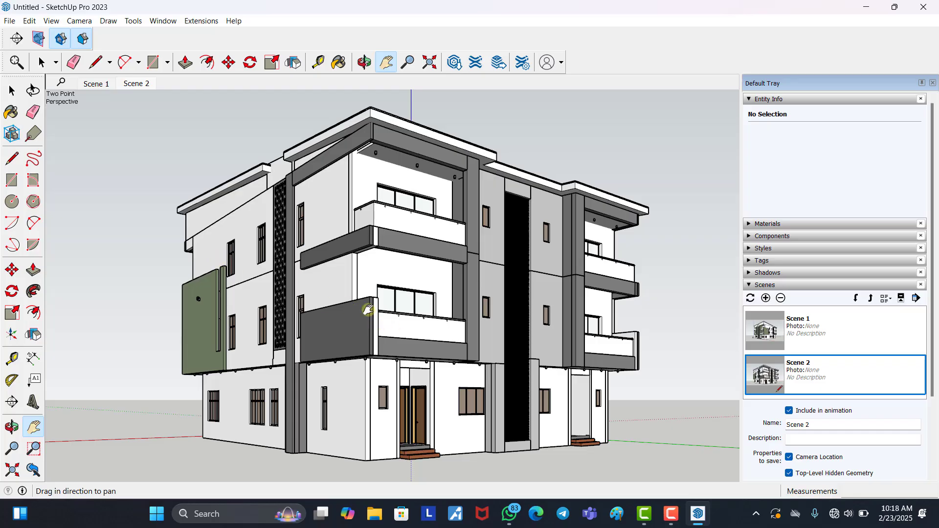
pyautogui.scroll(-2, 373, 309)
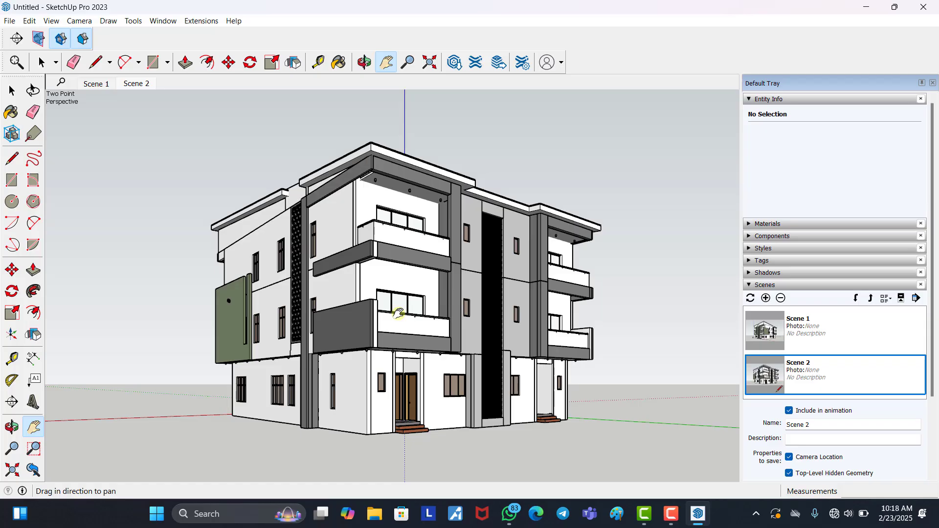
# Step: Recall Scene 1 and rename it "front angle"
pyautogui.click(101, 88)
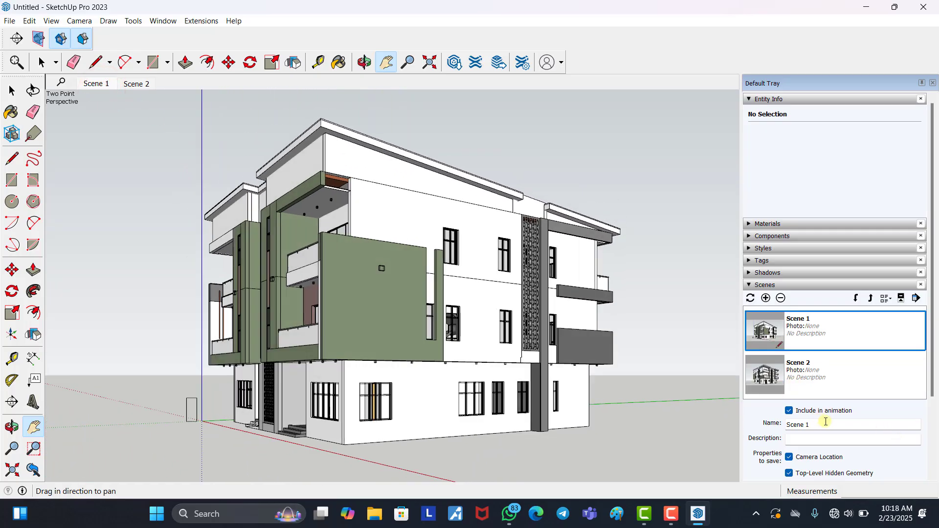
pyautogui.click(825, 425)
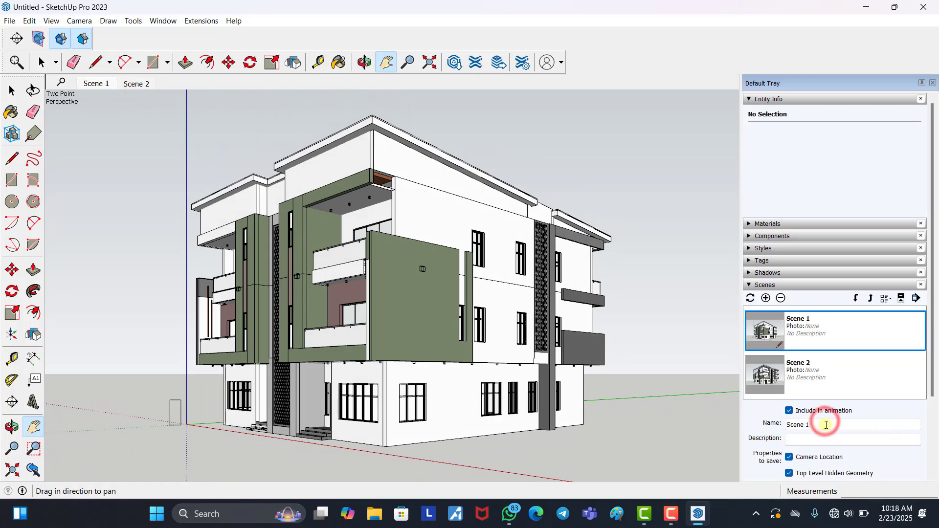
pyautogui.scroll(-3, 825, 425)
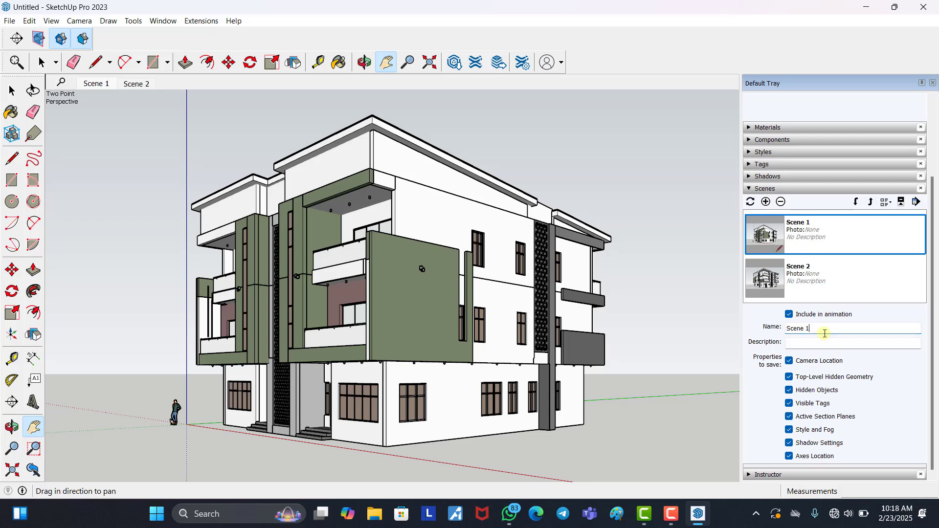
pyautogui.moveTo(812, 328); pyautogui.dragTo(788, 328)
pyautogui.press('BackSpace')
pyautogui.press('Return')
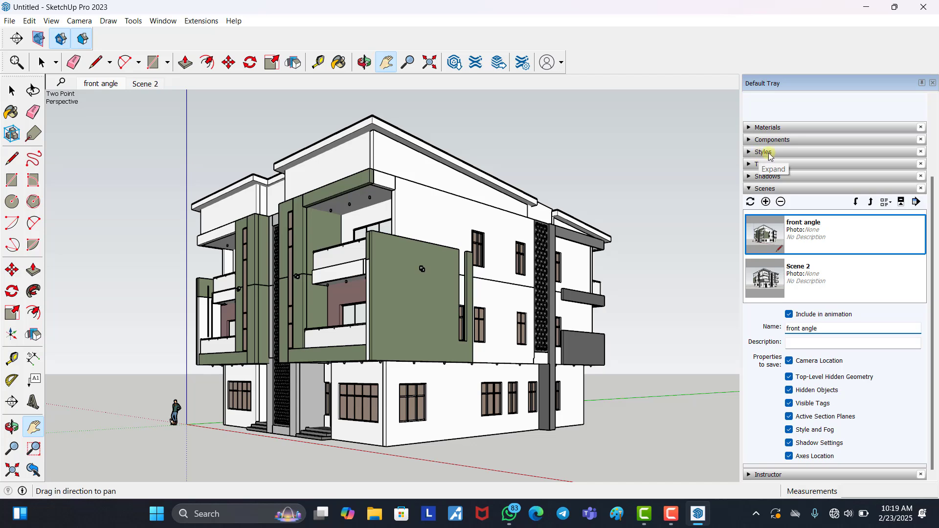
# Step: Try sun-based shading on the building with the date at 11/08 and Dark at 40, and turn Use sun for shading back off
pyautogui.click(748, 177)
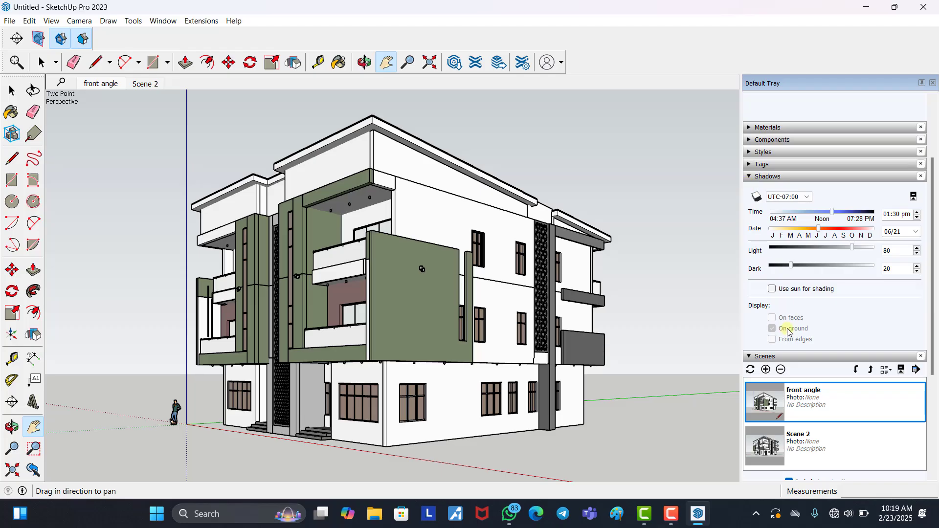
pyautogui.click(772, 289)
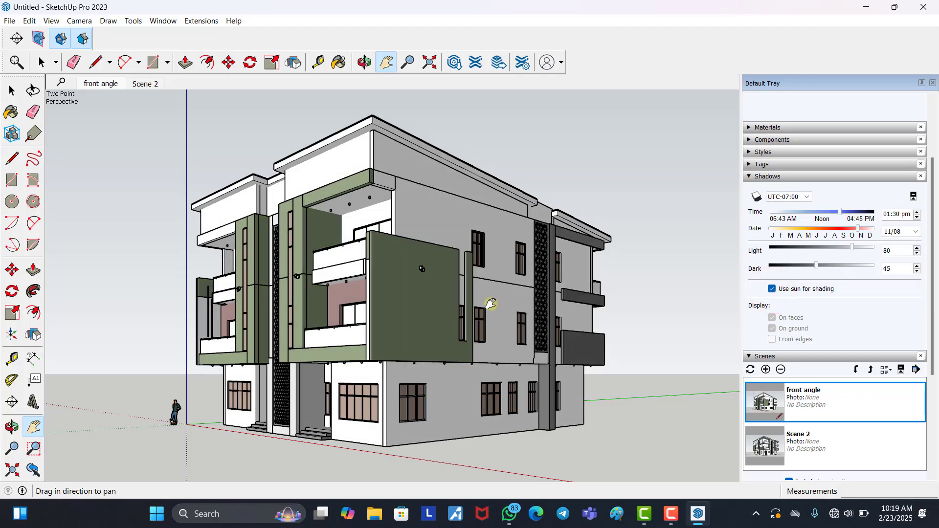
pyautogui.click(771, 289)
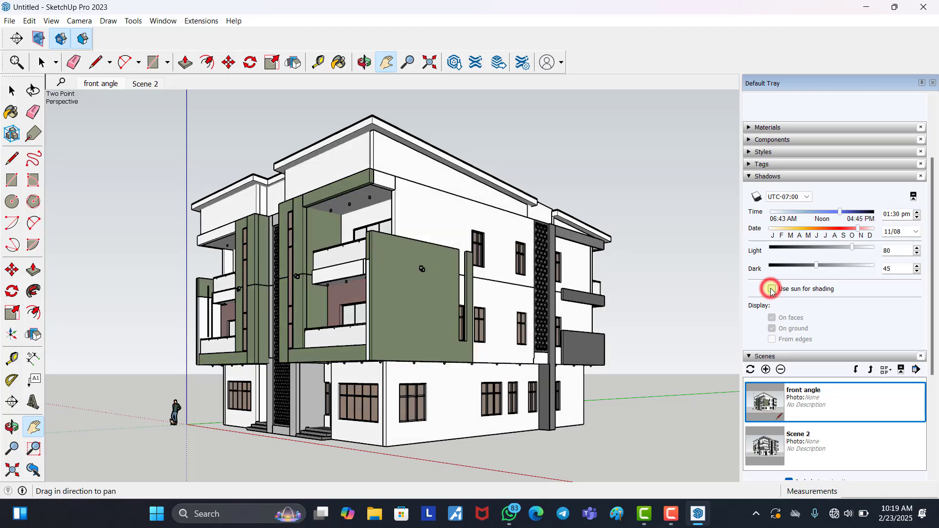
pyautogui.click(772, 289)
pyautogui.click(772, 289)
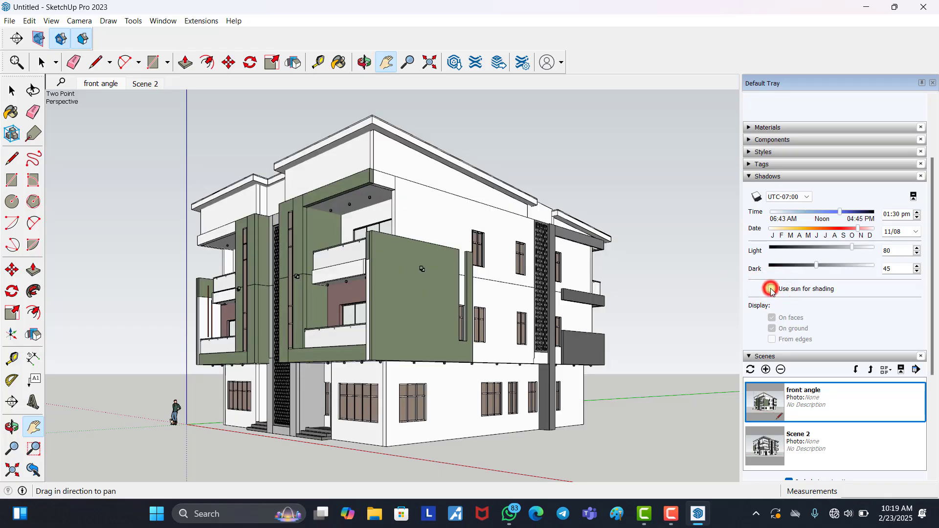
pyautogui.click(772, 289)
pyautogui.moveTo(819, 268)
pyautogui.mouseDown()
pyautogui.moveTo(780, 268)
pyautogui.moveTo(812, 267)
pyautogui.mouseUp()
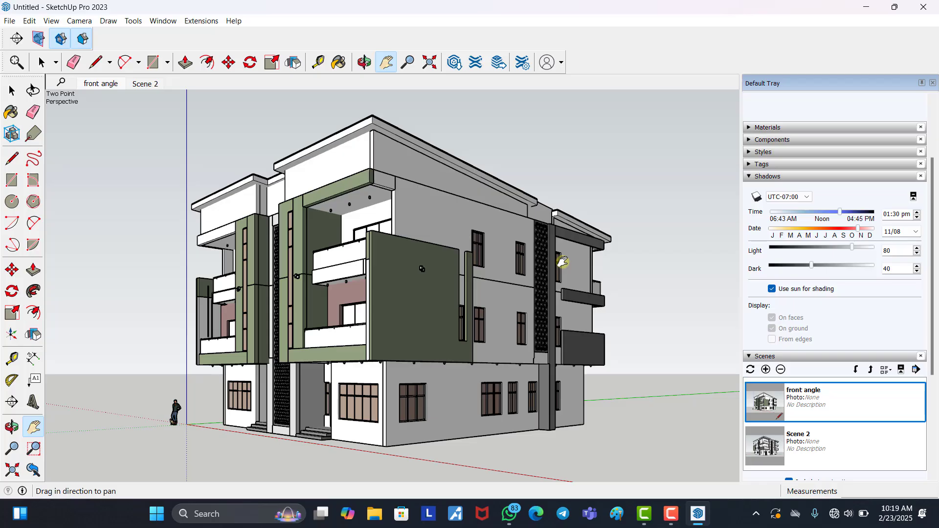
pyautogui.click(773, 289)
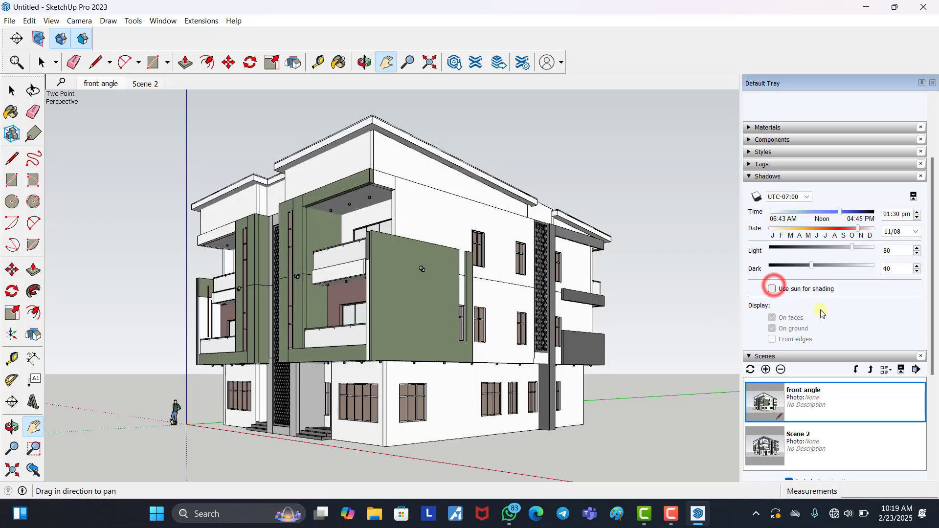
pyautogui.scroll(-1, 793, 333)
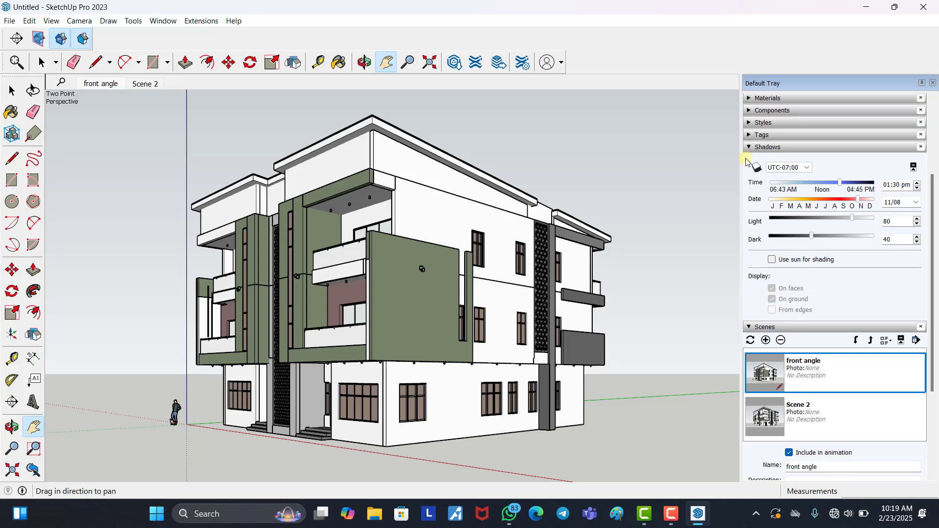
pyautogui.click(750, 123)
pyautogui.click(750, 123)
pyautogui.scroll(-2, 808, 408)
pyautogui.scroll(-2, 804, 406)
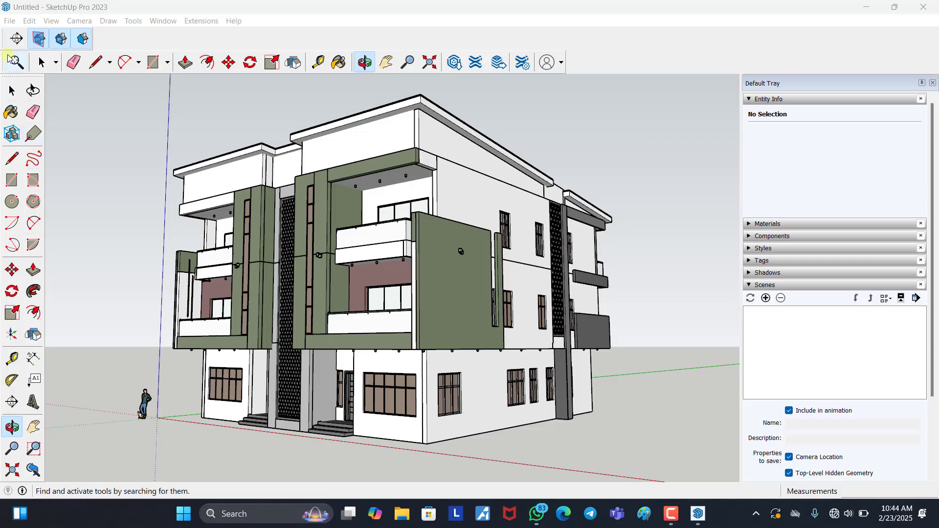
# Step: Place a horizontal section plane at the building's roof level, accepting the default name and symbol
pyautogui.press('space')
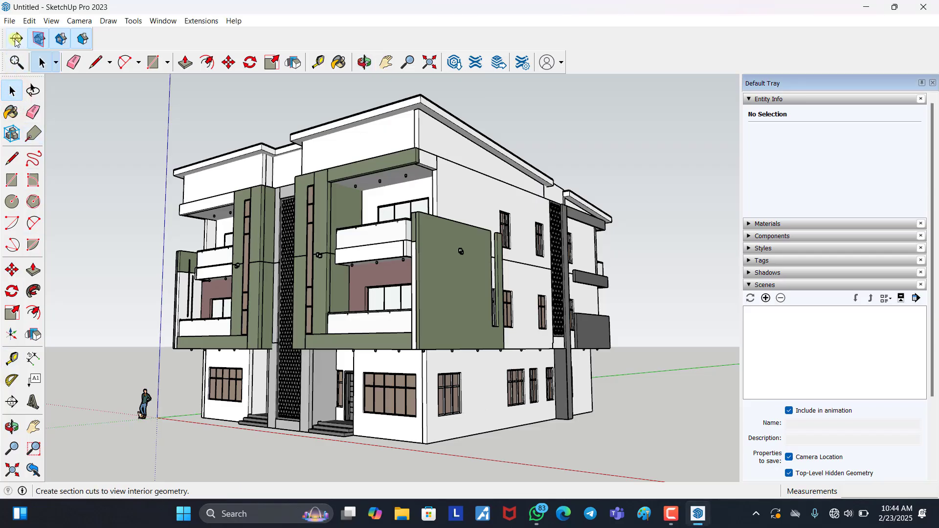
pyautogui.click(16, 40)
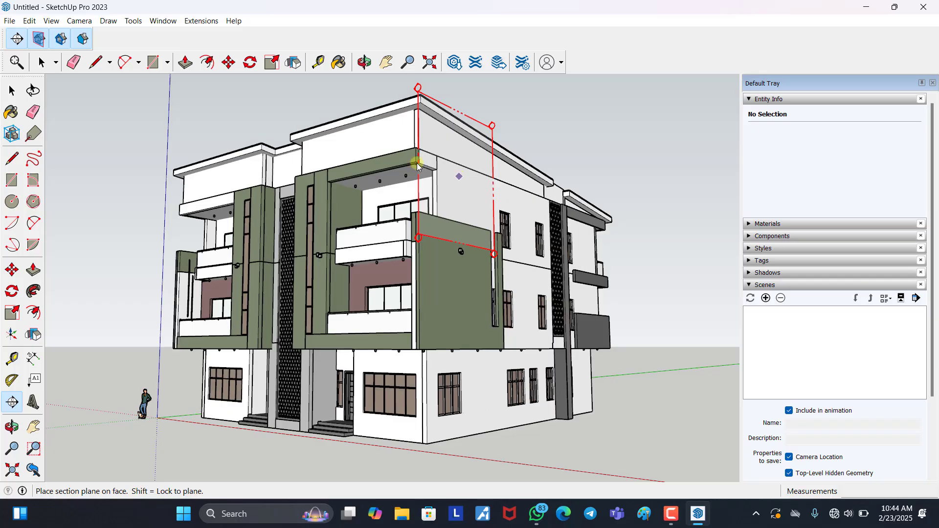
pyautogui.click(360, 122)
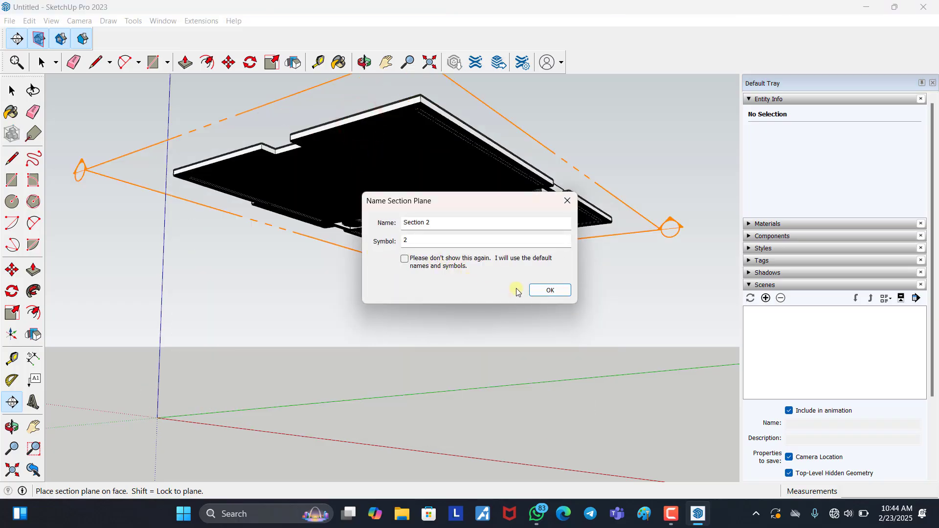
pyautogui.click(550, 291)
# Step: Move the horizontal section plane down about 6854 mm to cut through the first upper floor
pyautogui.press('space')
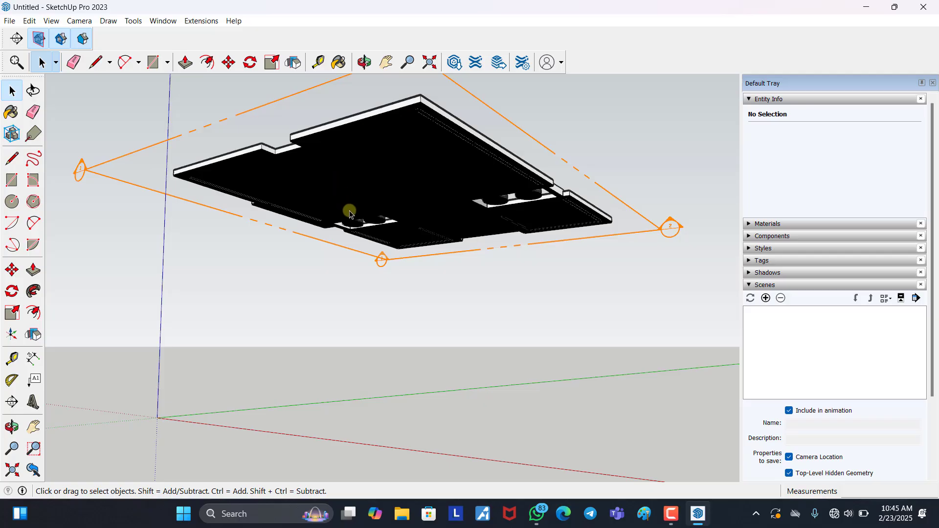
pyautogui.click(227, 118)
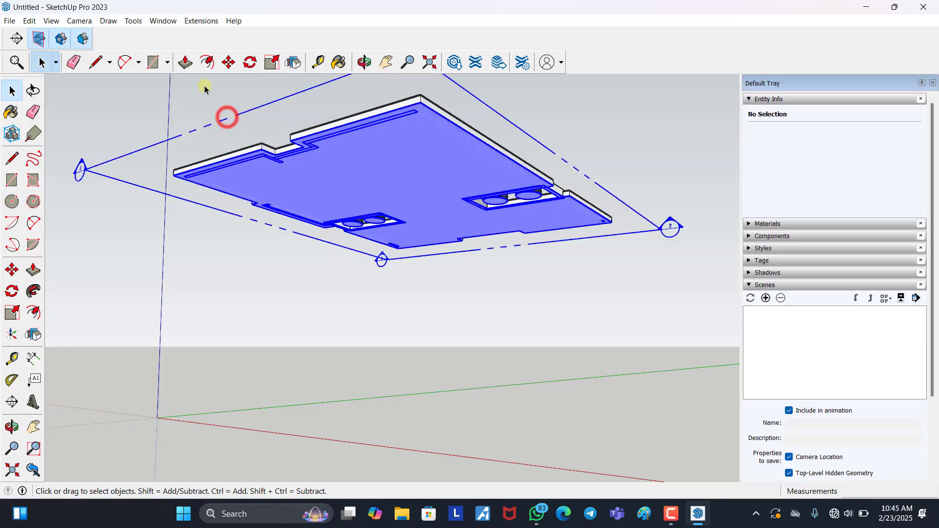
pyautogui.click(228, 62)
pyautogui.click(109, 161)
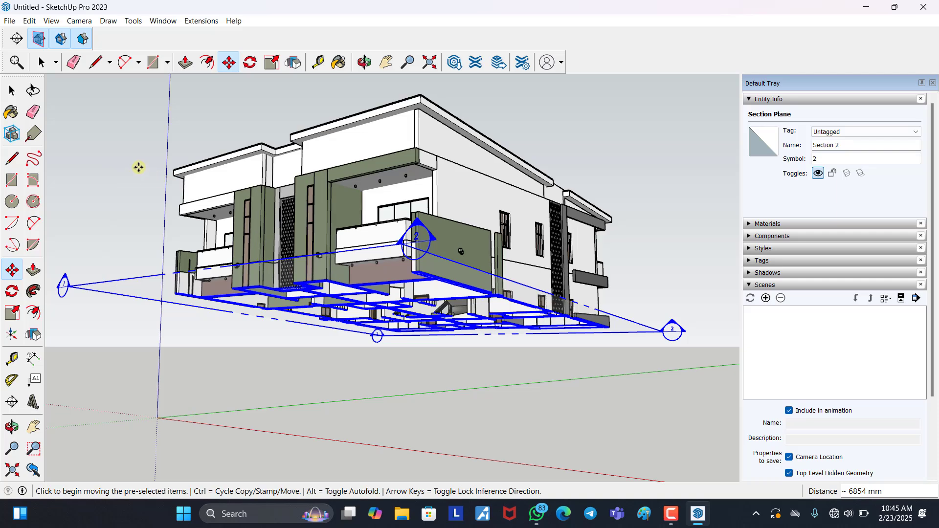
# Step: Lower the section plane by about another 577 mm within the first upper floor
pyautogui.click(138, 167)
pyautogui.click(138, 167)
pyautogui.click(20, 93)
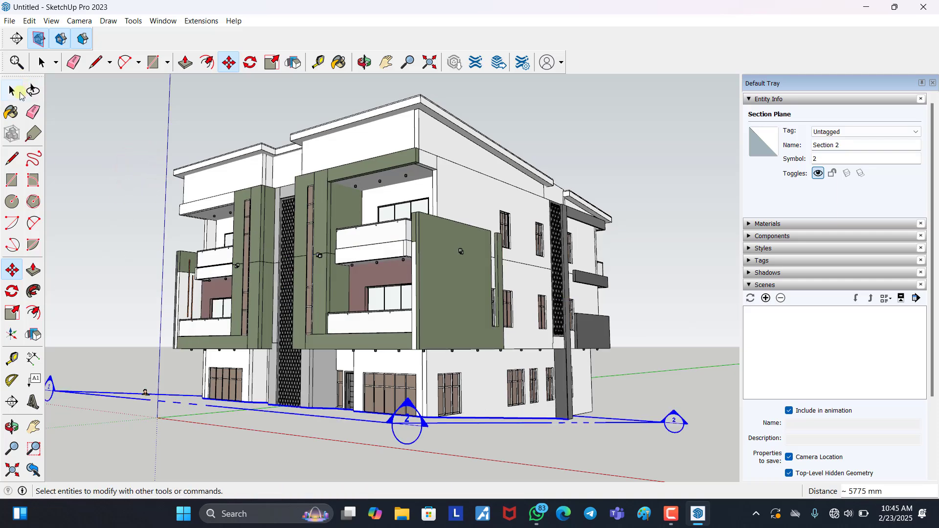
pyautogui.press('m')
pyautogui.click(90, 169)
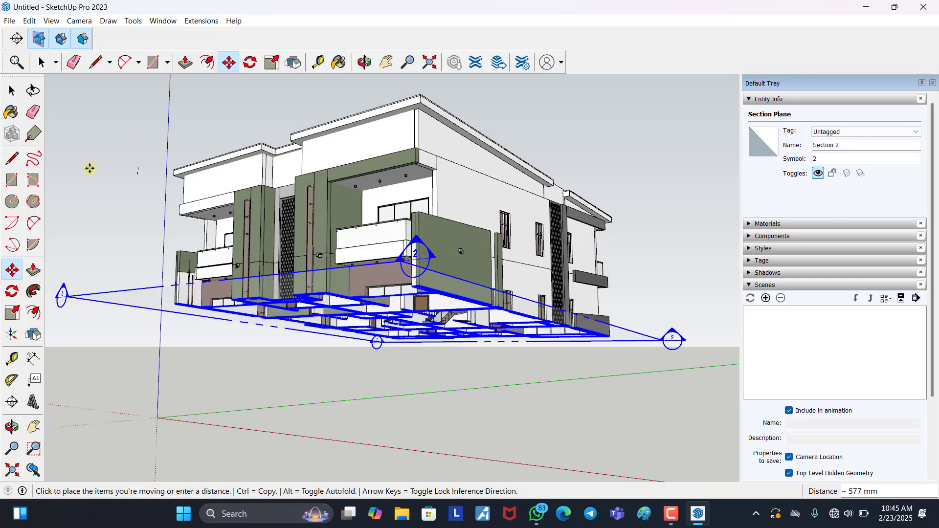
pyautogui.press('space')
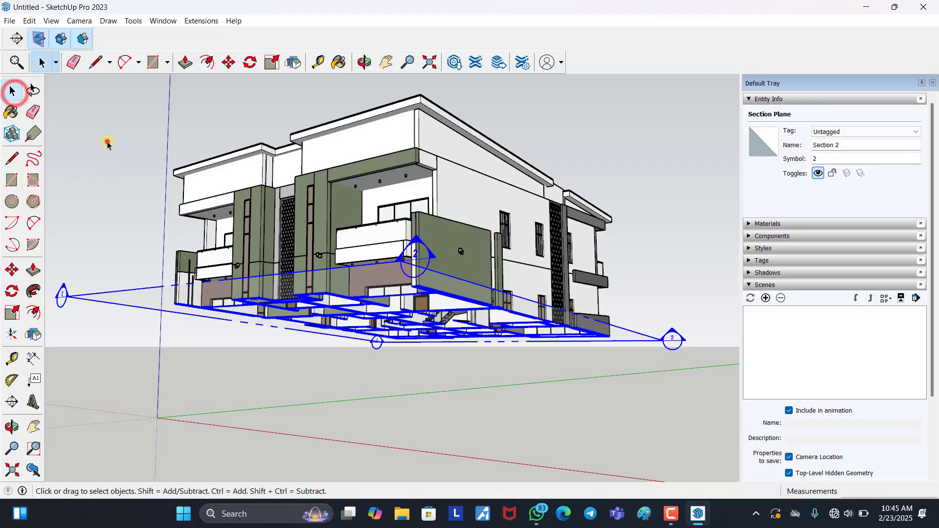
# Step: Rotate the horizontal section plane 180 degrees about a point on the upper front wall so that it faces downward
pyautogui.click(107, 143)
pyautogui.scroll(-2, 440, 348)
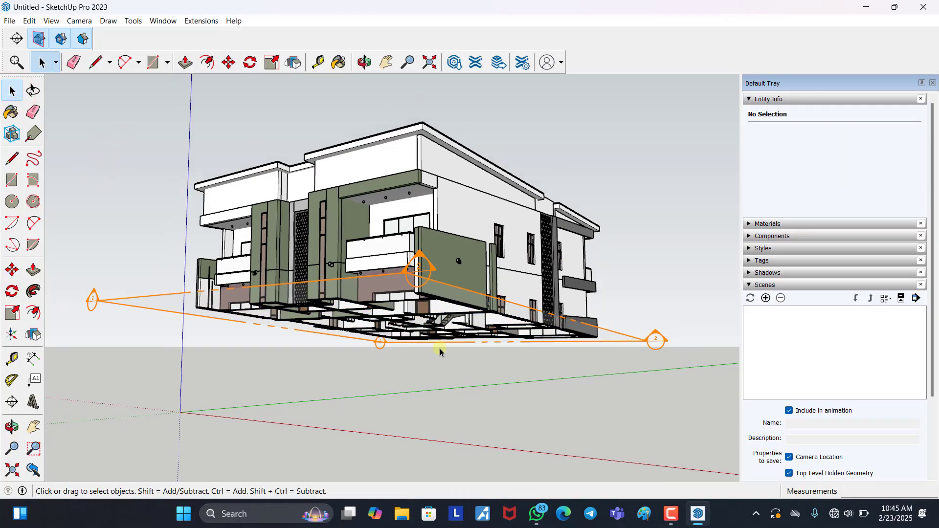
pyautogui.scroll(2, 441, 349)
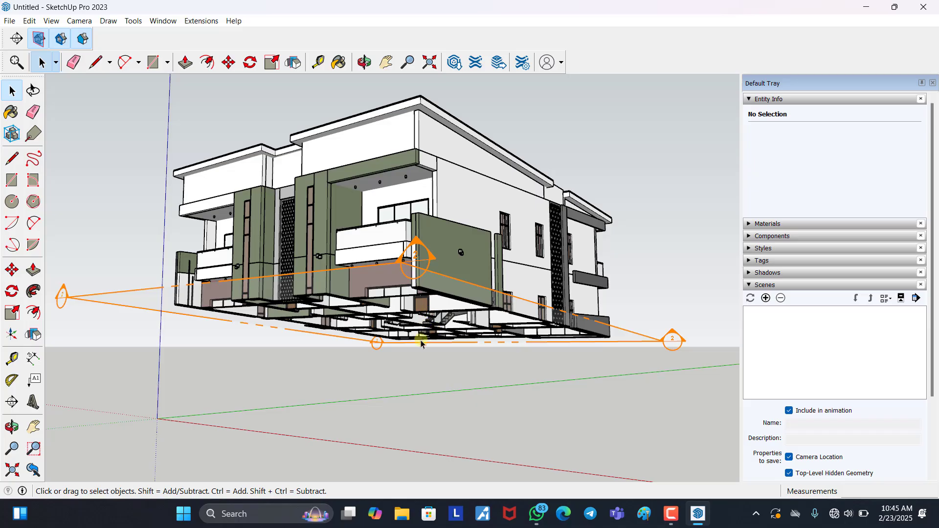
pyautogui.click(127, 293)
pyautogui.click(250, 64)
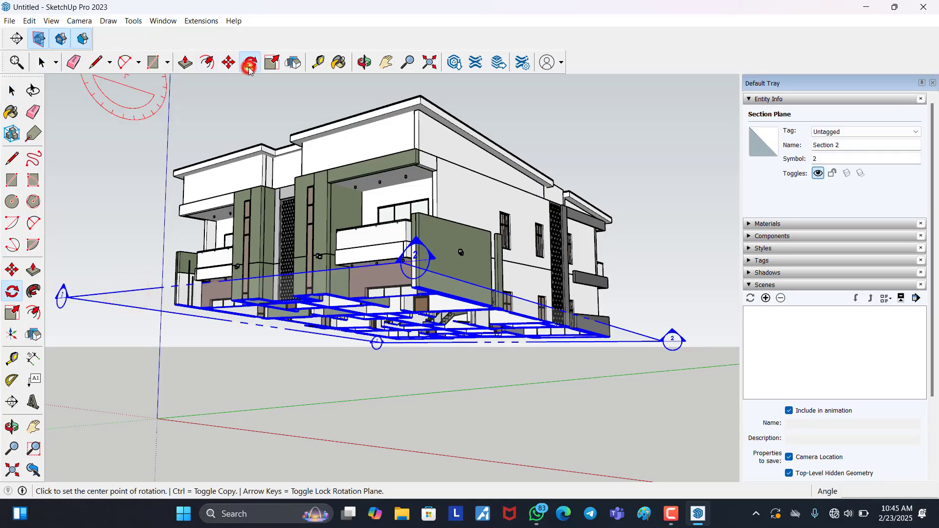
pyautogui.click(359, 147)
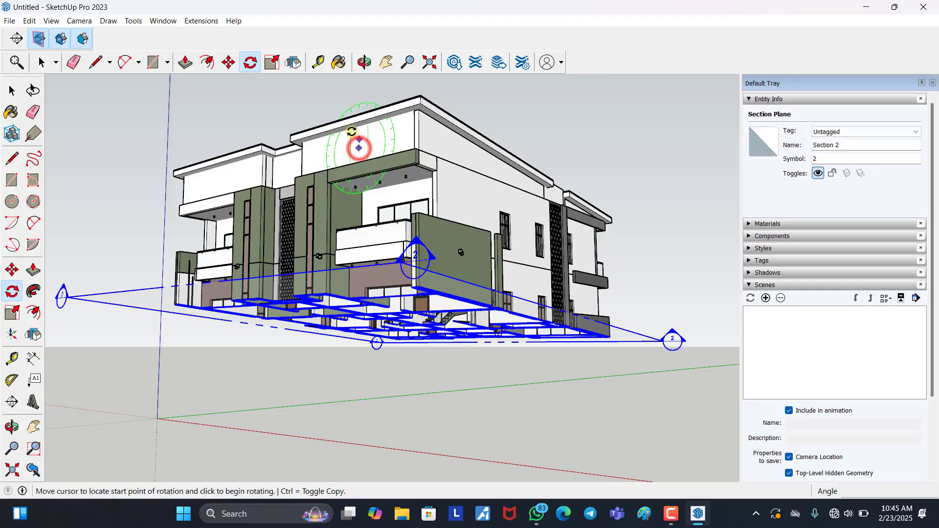
pyautogui.click(311, 160)
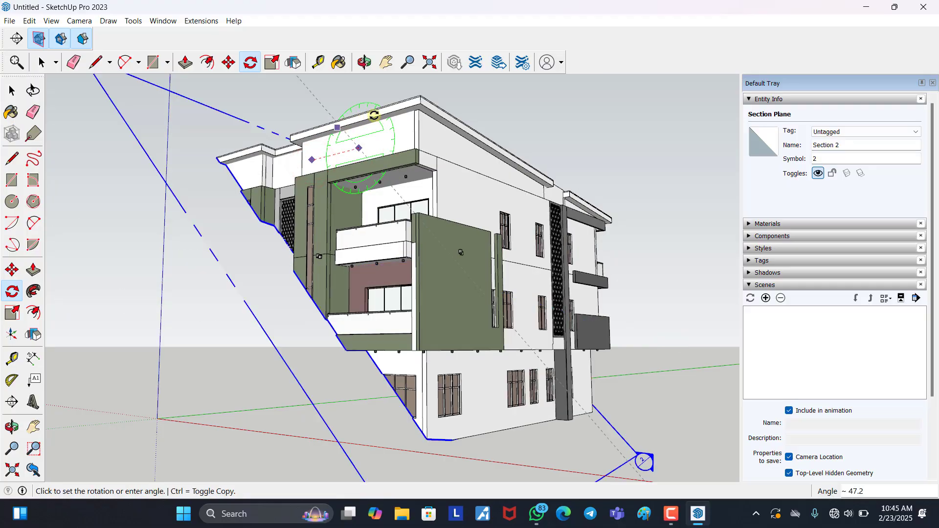
pyautogui.click(403, 139)
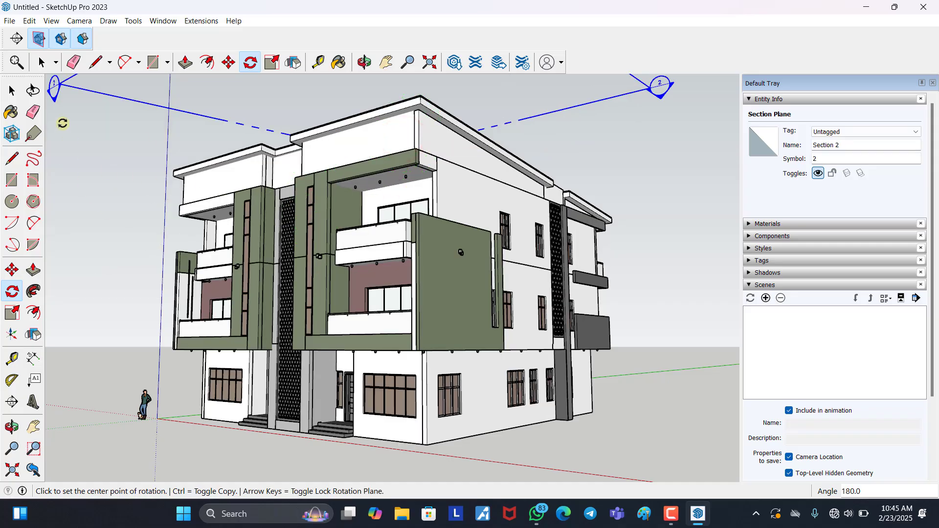
pyautogui.click(11, 91)
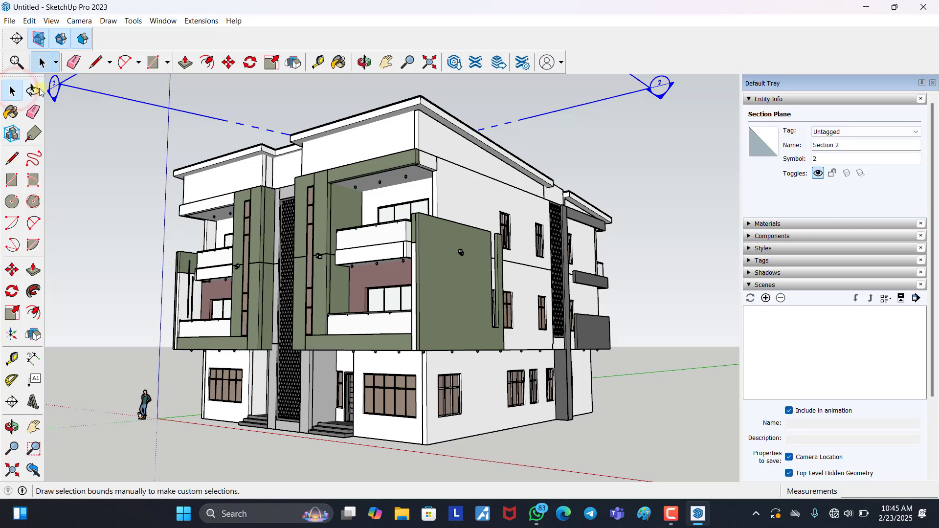
# Step: Move the flipped section plane down about 16165 mm to cut through the top of the ground-floor walls
pyautogui.scroll(1, 54, 93)
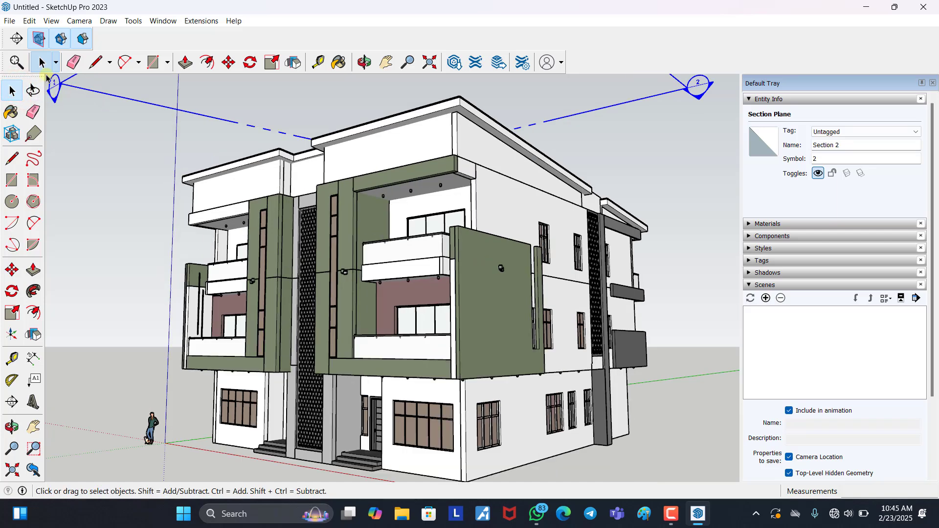
pyautogui.click(228, 62)
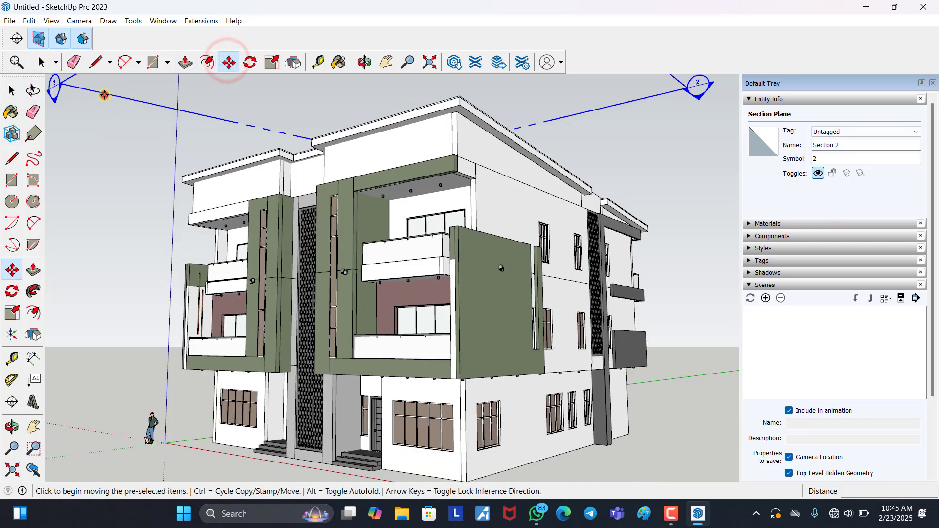
pyautogui.click(104, 94)
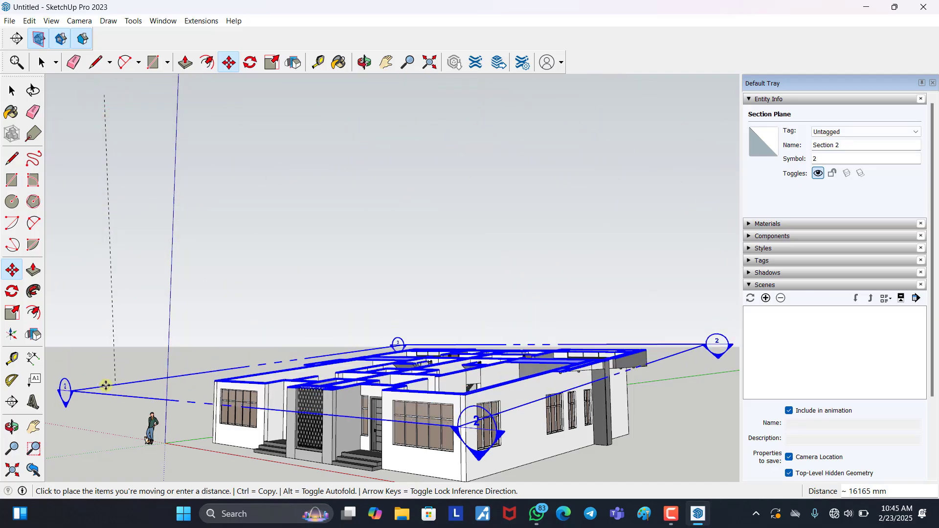
pyautogui.click(105, 385)
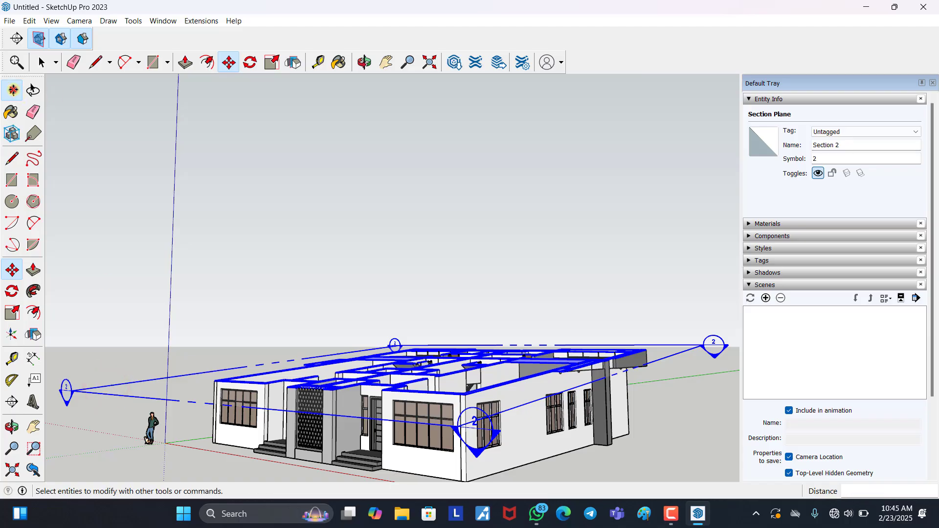
pyautogui.click(12, 91)
# Step: Position the camera on the floor of the long ground-floor room, near its front window corner
pyautogui.moveTo(245, 203); pyautogui.dragTo(114, 305, button='middle')
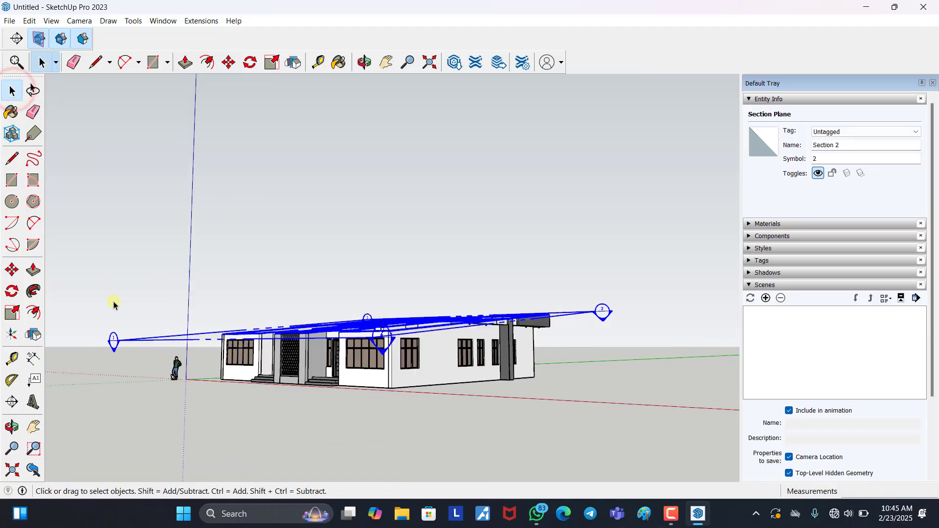
pyautogui.click(12, 427)
pyautogui.moveTo(243, 254); pyautogui.dragTo(253, 404)
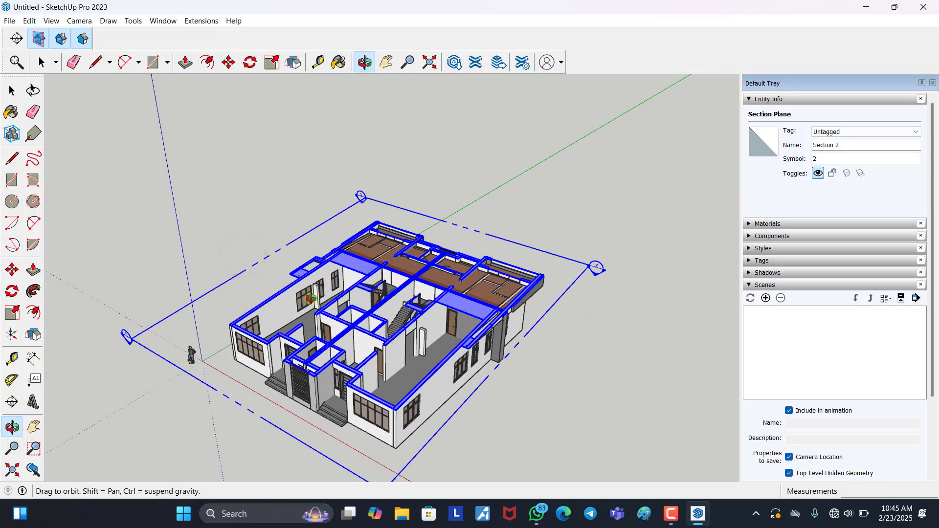
pyautogui.moveTo(310, 298); pyautogui.dragTo(280, 378)
pyautogui.moveTo(218, 252); pyautogui.dragTo(402, 275)
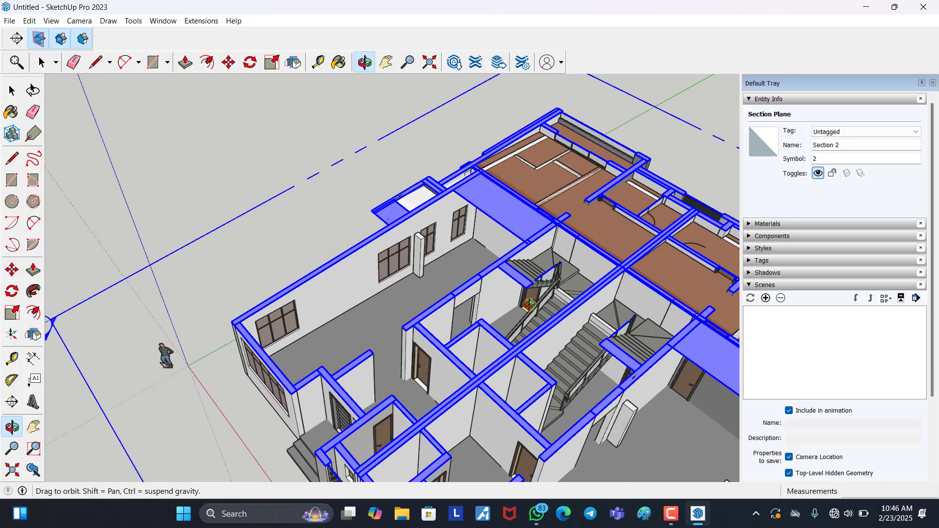
pyautogui.click(80, 20)
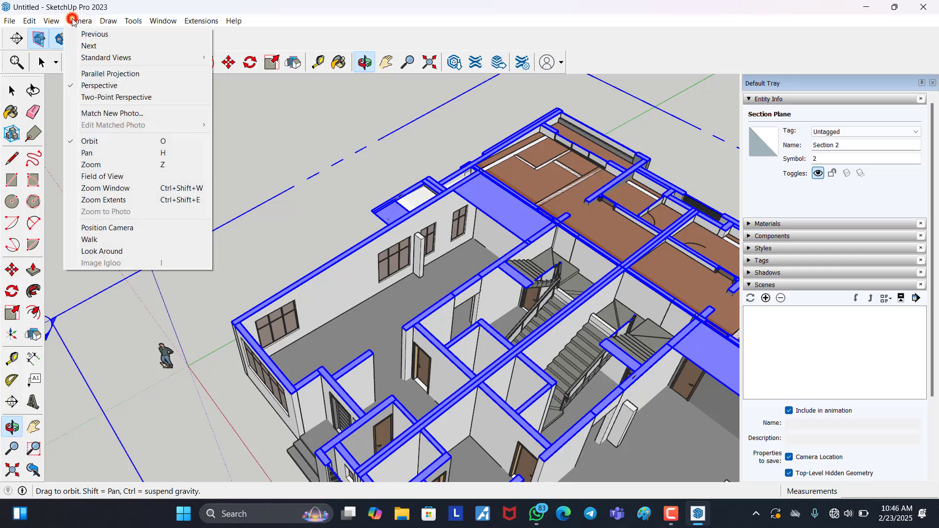
pyautogui.click(96, 228)
pyautogui.click(289, 378)
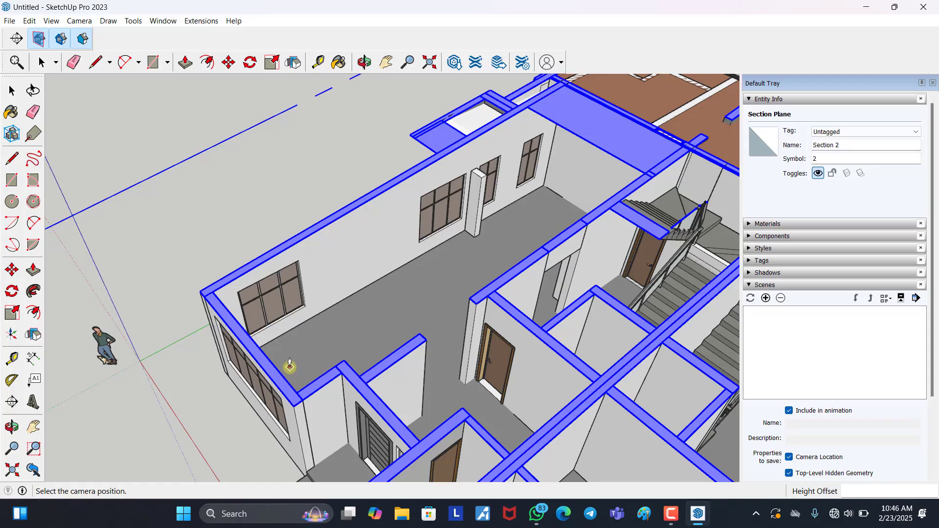
pyautogui.click(290, 367)
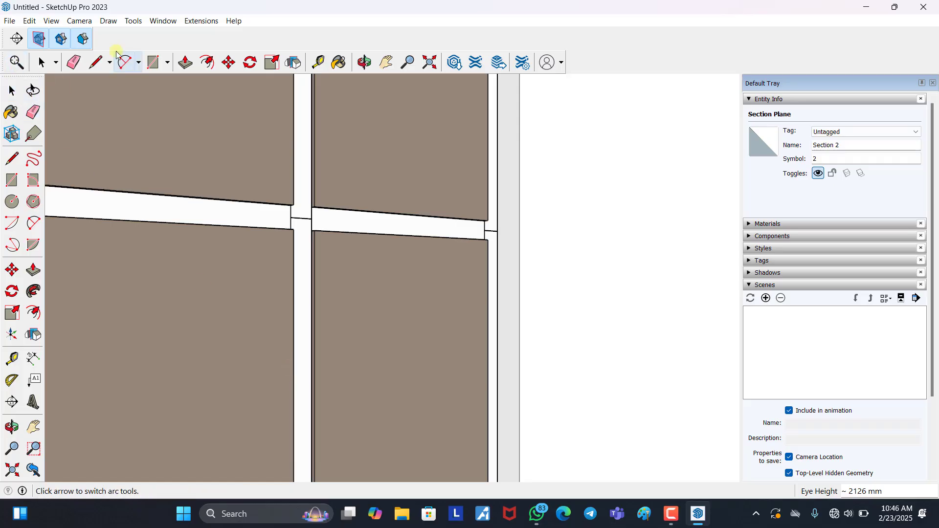
# Step: Turn the camera to face the far wall with the brown door and save the interior view as a new scene
pyautogui.click(80, 21)
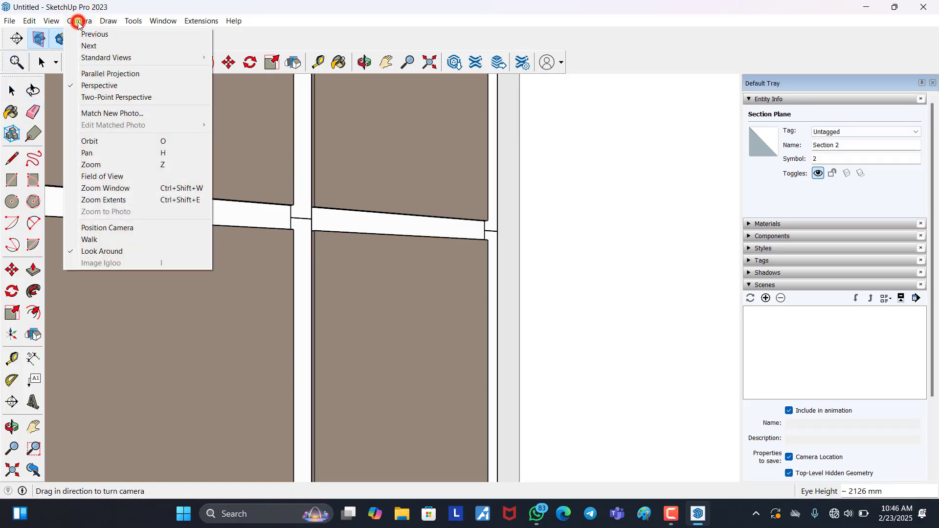
pyautogui.click(101, 251)
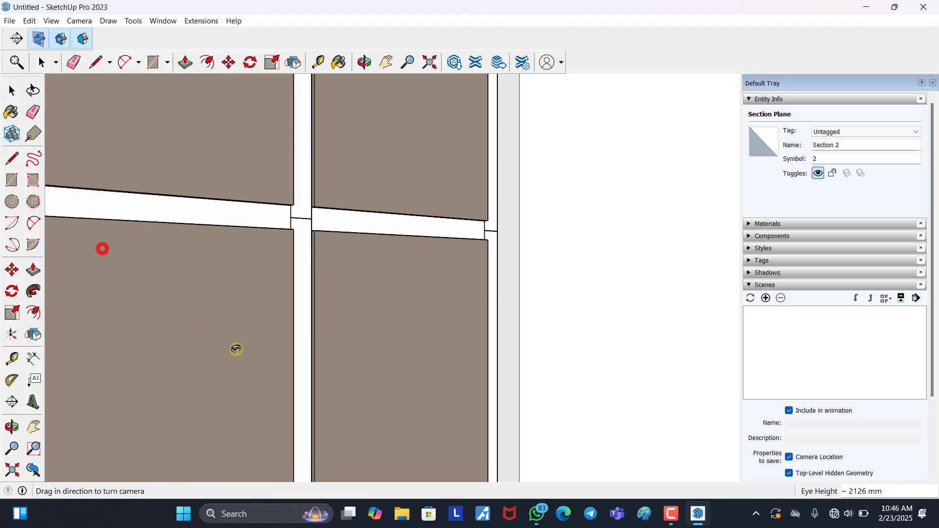
pyautogui.moveTo(268, 355); pyautogui.dragTo(459, 351)
pyautogui.moveTo(324, 384)
pyautogui.mouseDown()
pyautogui.moveTo(440, 380)
pyautogui.moveTo(315, 352)
pyautogui.moveTo(377, 356)
pyautogui.mouseUp()
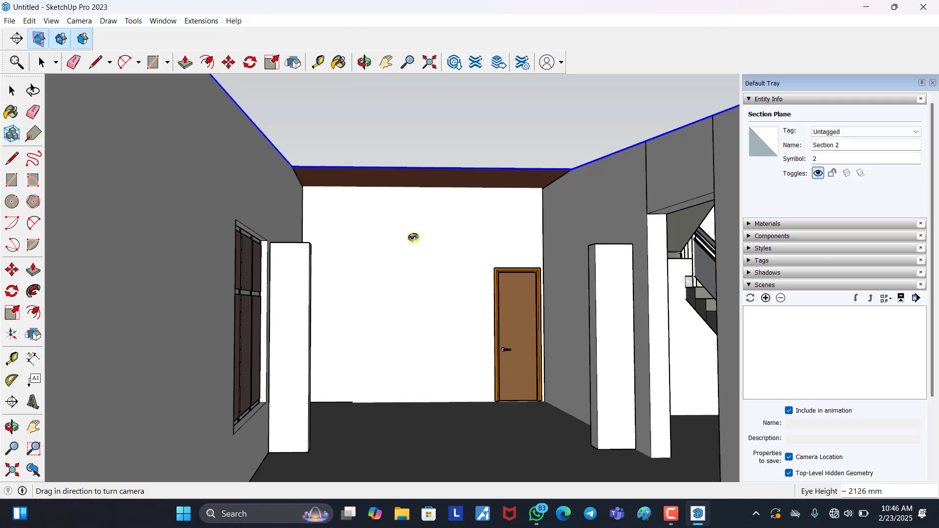
pyautogui.click(766, 298)
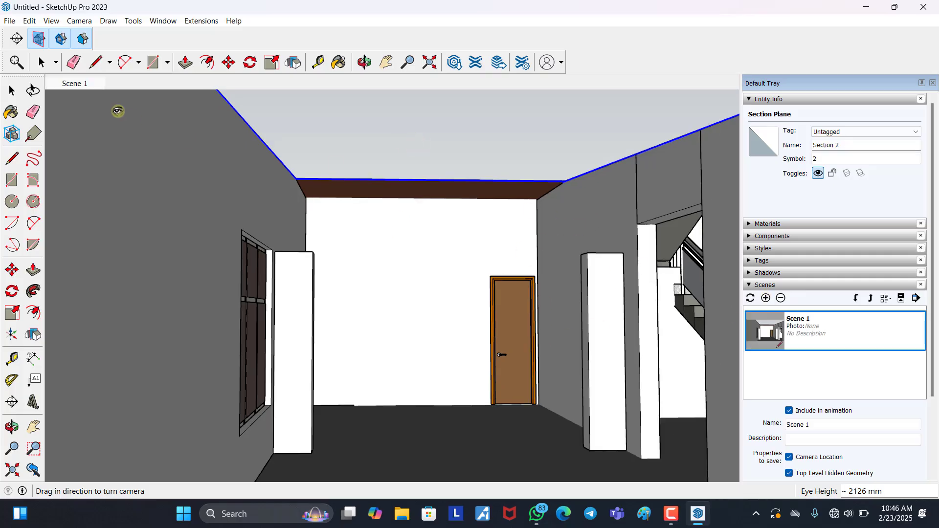
# Step: Try panning and zooming the interior view, and return to the saved Scene 1 view
pyautogui.click(79, 20)
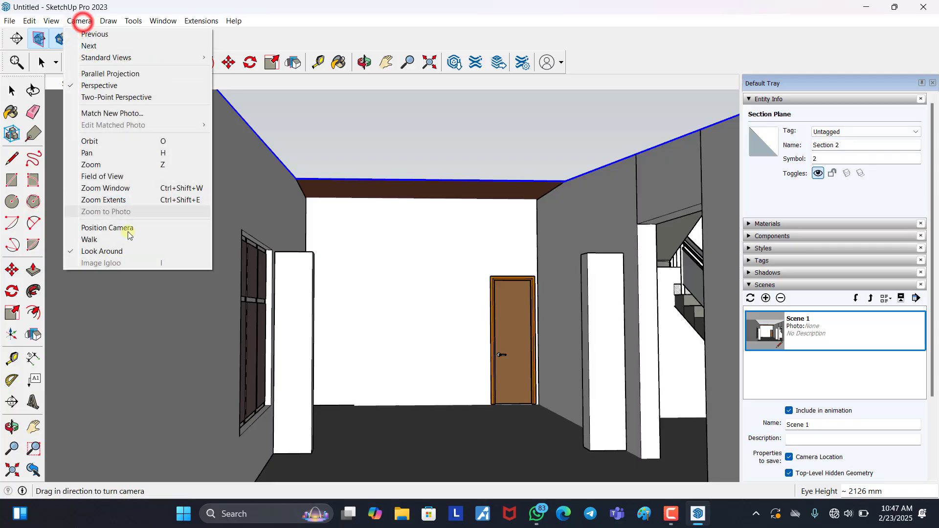
pyautogui.click(113, 163)
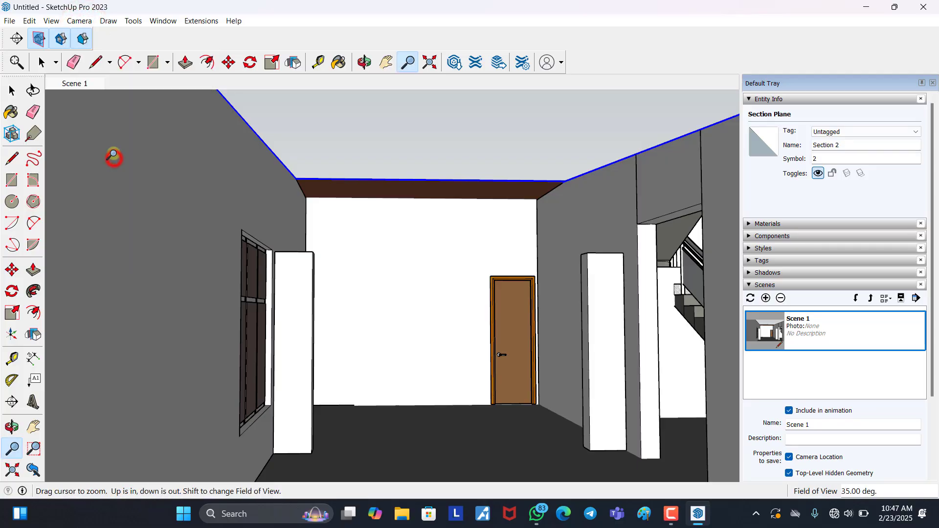
pyautogui.click(81, 21)
pyautogui.click(114, 153)
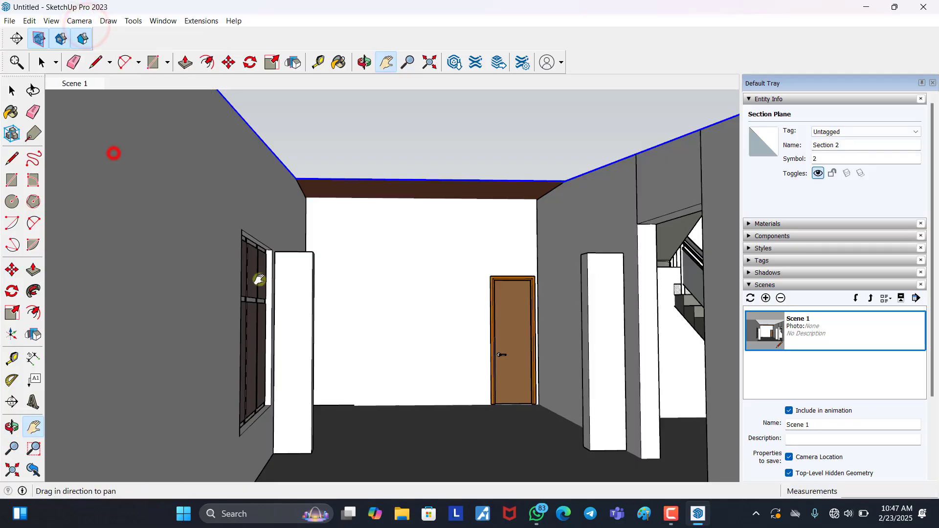
pyautogui.moveTo(459, 414); pyautogui.dragTo(417, 359)
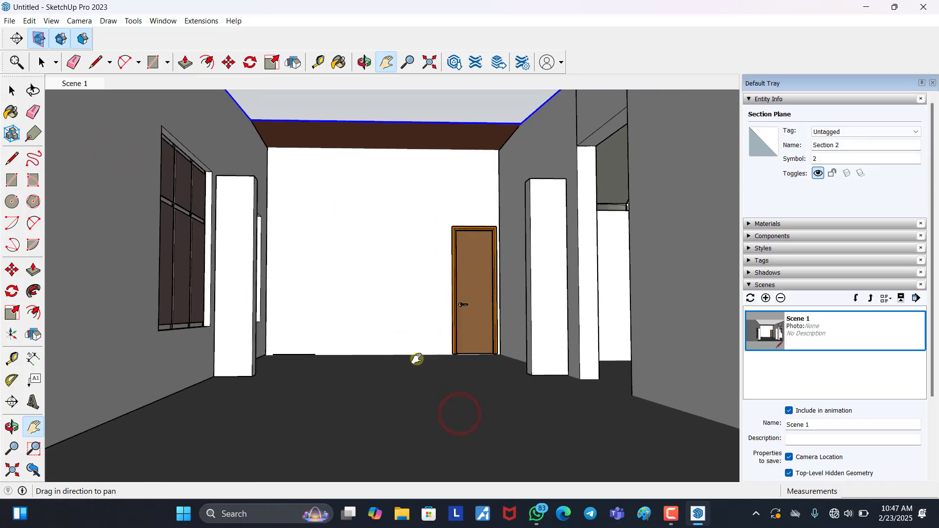
pyautogui.moveTo(432, 398); pyautogui.dragTo(400, 357)
pyautogui.scroll(6, 528, 384)
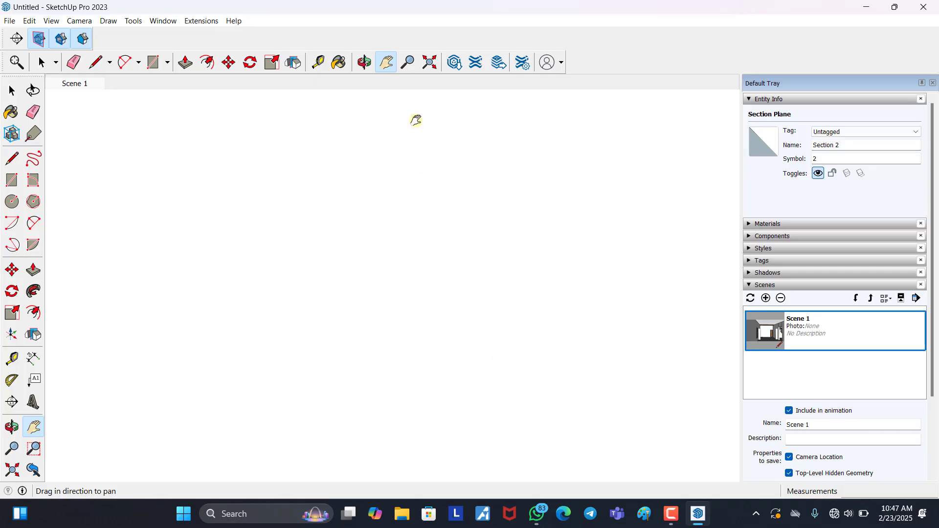
pyautogui.doubleClick(767, 332)
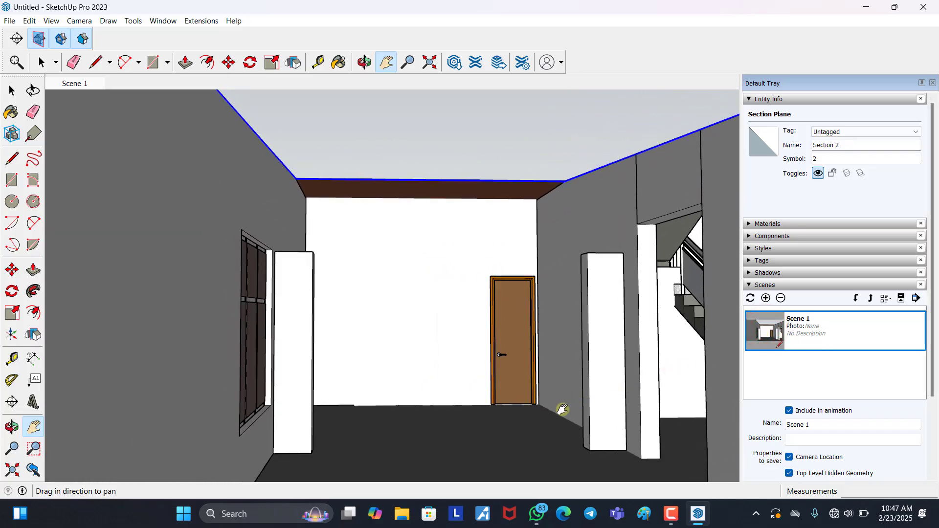
# Step: Pan the interior camera lower and to the right, and turn it slightly left to frame the far wall
pyautogui.moveTo(562, 410); pyautogui.dragTo(518, 328)
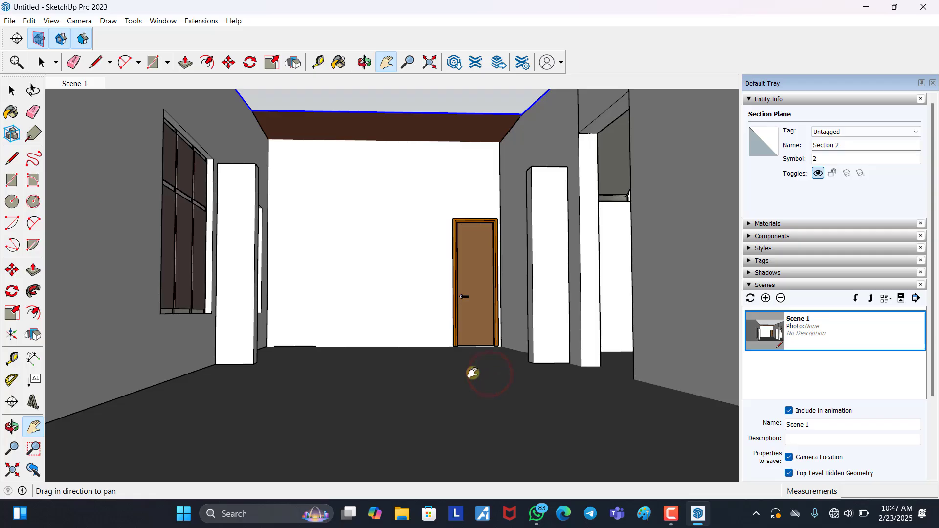
pyautogui.moveTo(494, 368)
pyautogui.mouseDown()
pyautogui.moveTo(478, 341)
pyautogui.moveTo(427, 344)
pyautogui.moveTo(462, 350)
pyautogui.moveTo(440, 350)
pyautogui.moveTo(441, 341)
pyautogui.mouseUp()
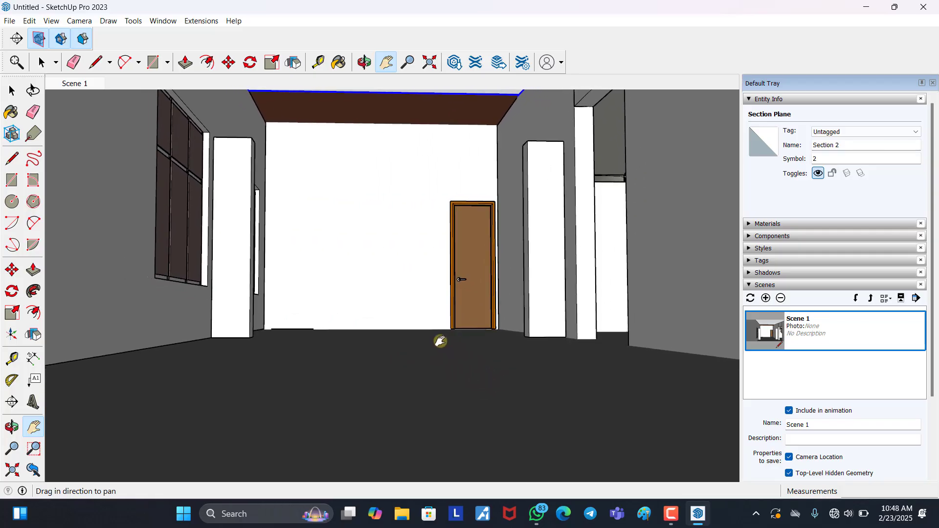
pyautogui.click(73, 22)
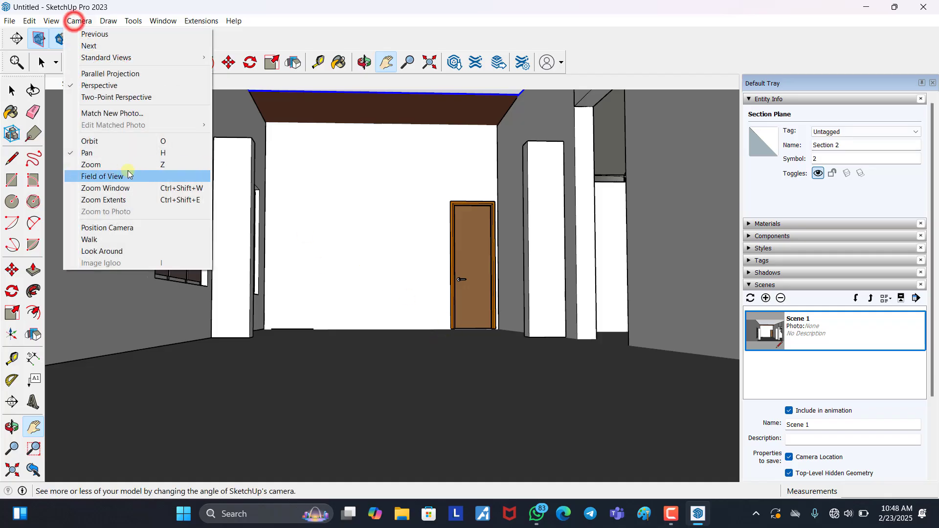
pyautogui.click(105, 250)
pyautogui.moveTo(366, 324); pyautogui.dragTo(346, 325)
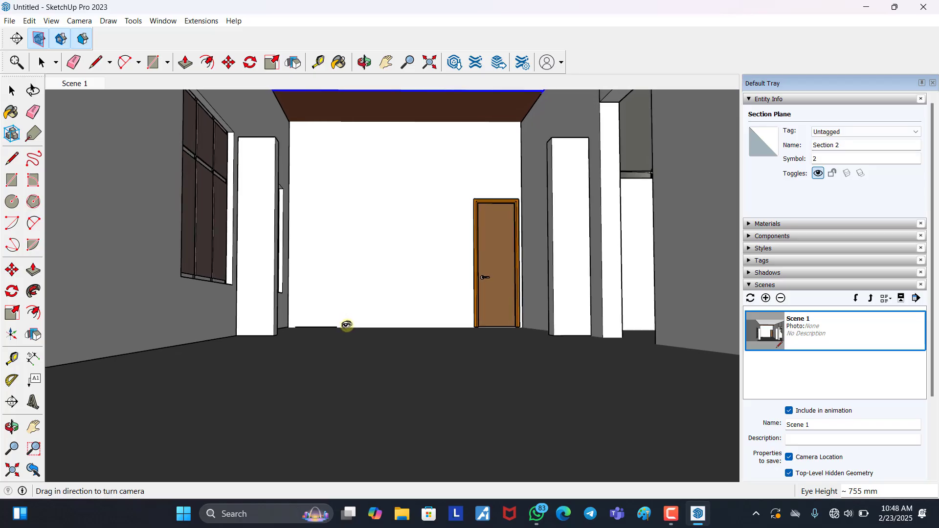
# Step: Raise the interior camera slightly to show more of the ceiling edge, and update Scene 1 with this view
pyautogui.click(73, 21)
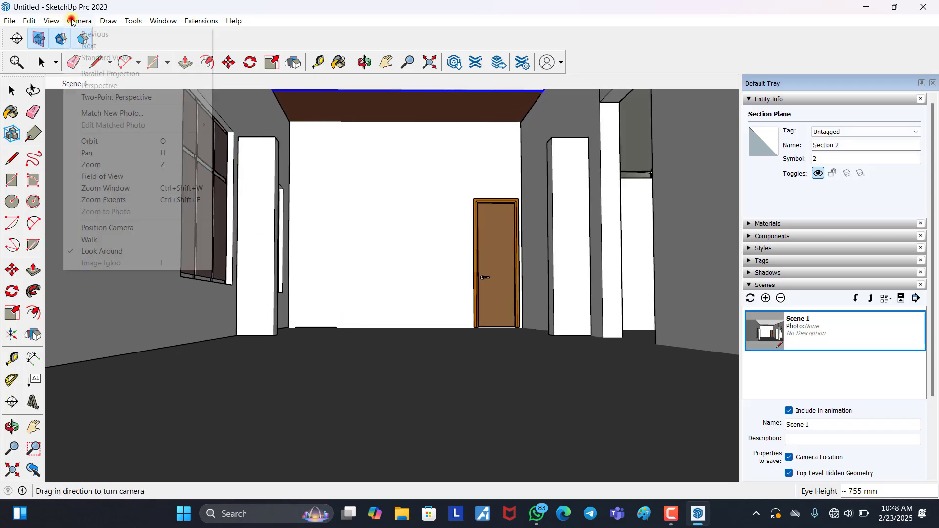
pyautogui.click(109, 152)
pyautogui.moveTo(388, 300); pyautogui.dragTo(384, 326)
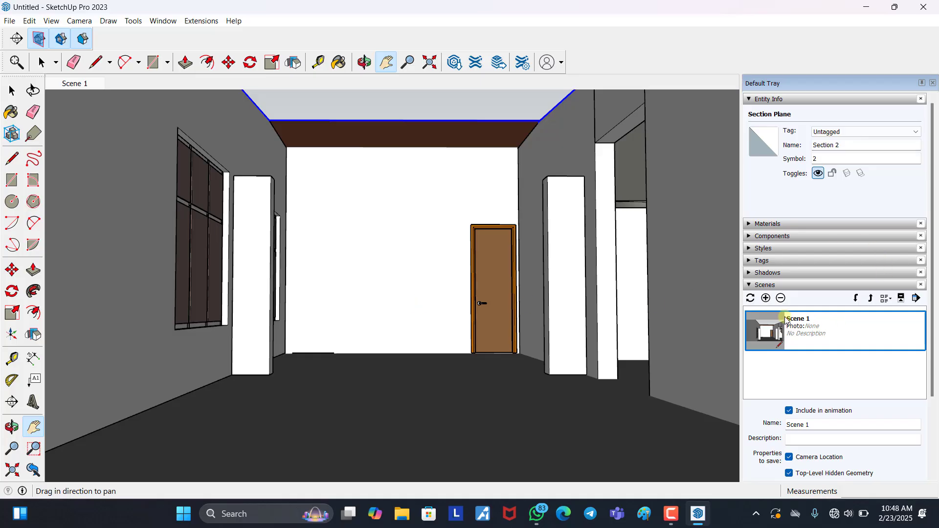
pyautogui.rightClick(828, 326)
pyautogui.click(838, 339)
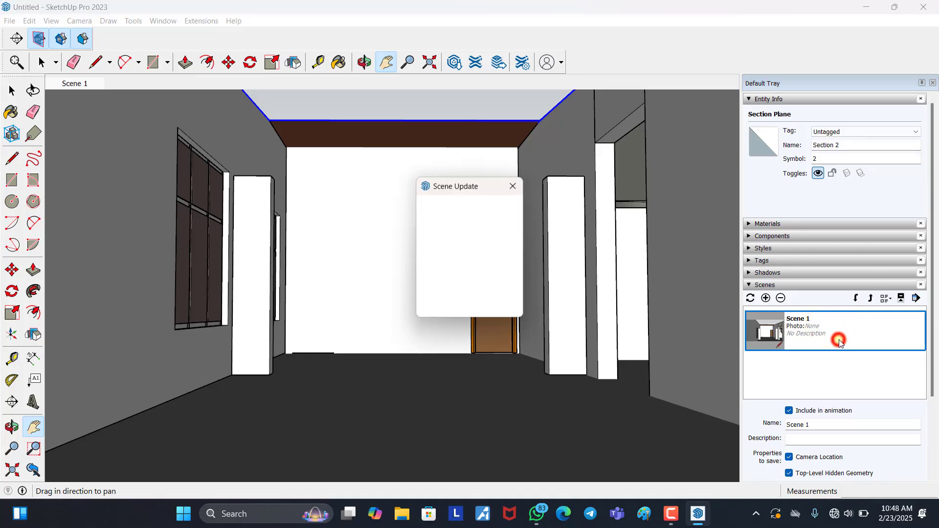
pyautogui.click(458, 305)
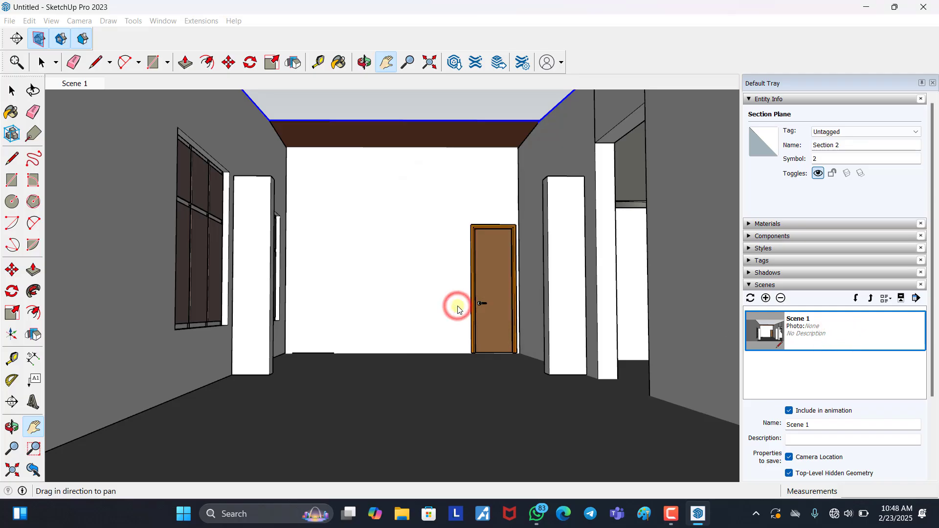
# Step: Try zooming into the interior view, and return the camera to the saved Scene 1 view
pyautogui.click(764, 341)
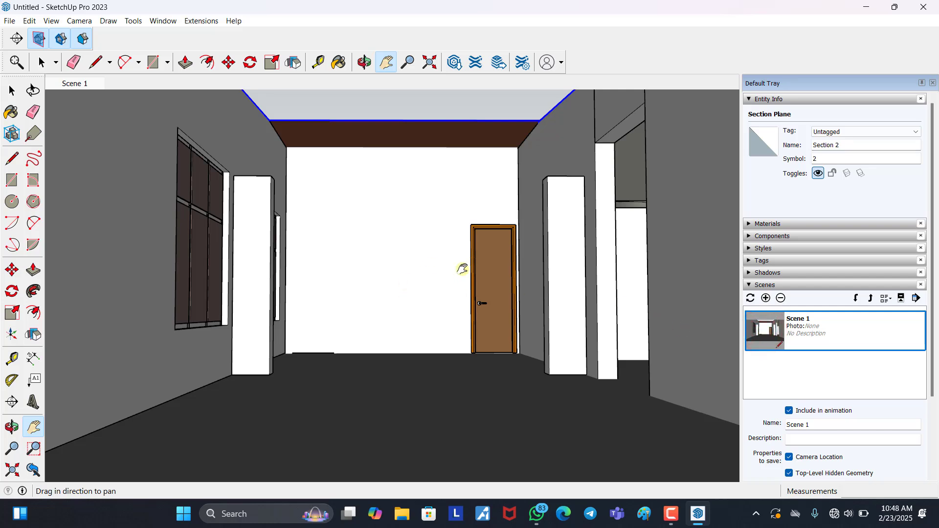
pyautogui.scroll(5, 409, 268)
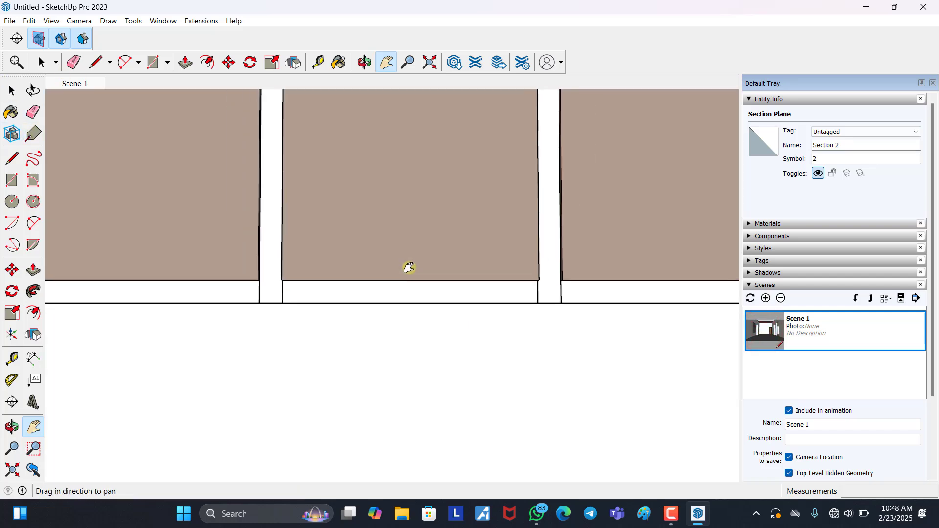
pyautogui.click(772, 341)
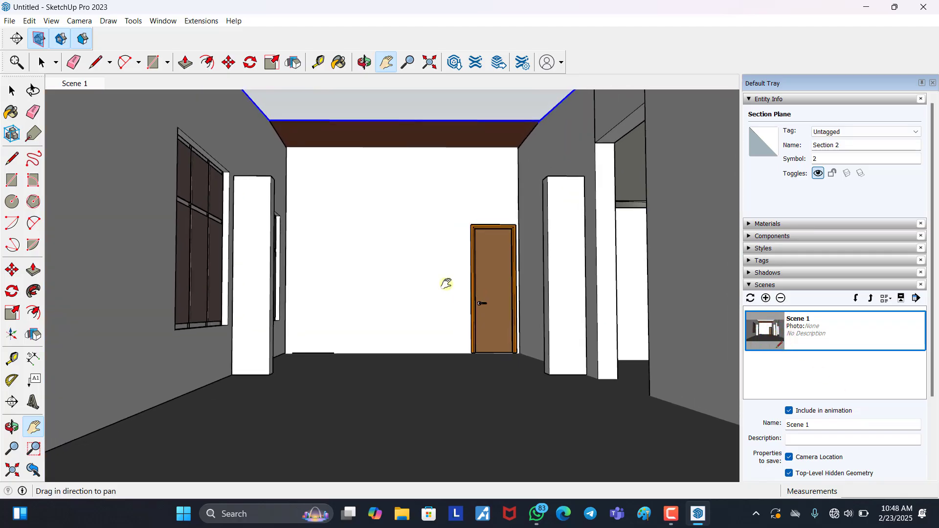
pyautogui.rightClick(386, 268)
pyautogui.click(405, 216)
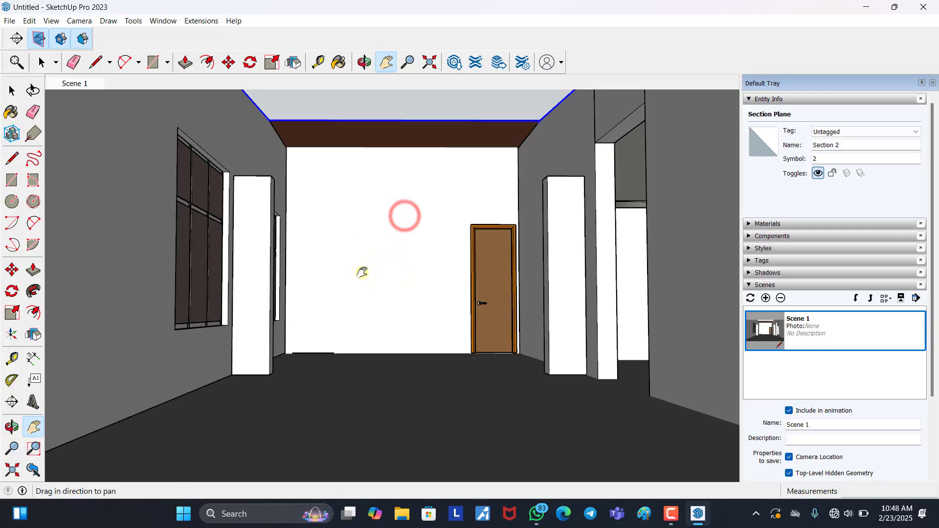
# Step: Move the camera out of the room to the building's front, and delete the horizontal section plane from the model
pyautogui.click(83, 21)
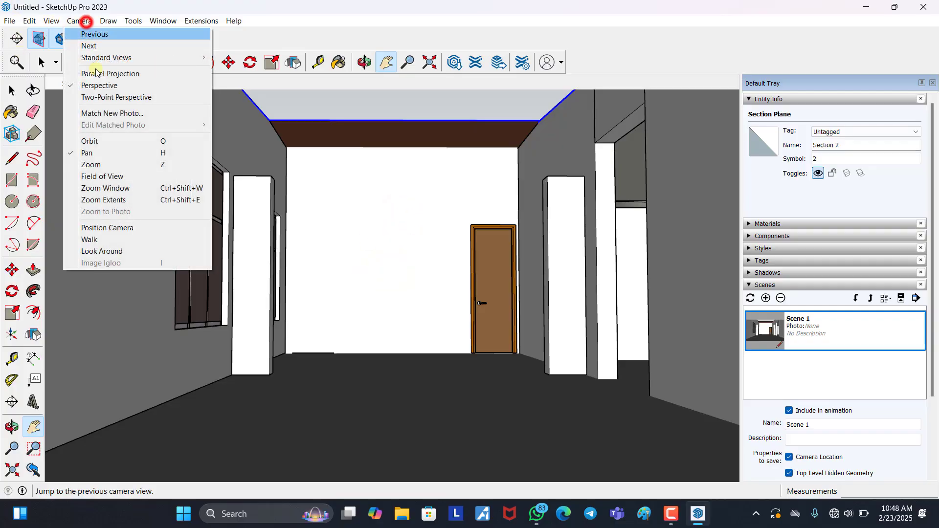
pyautogui.click(109, 149)
pyautogui.moveTo(403, 295); pyautogui.dragTo(346, 359)
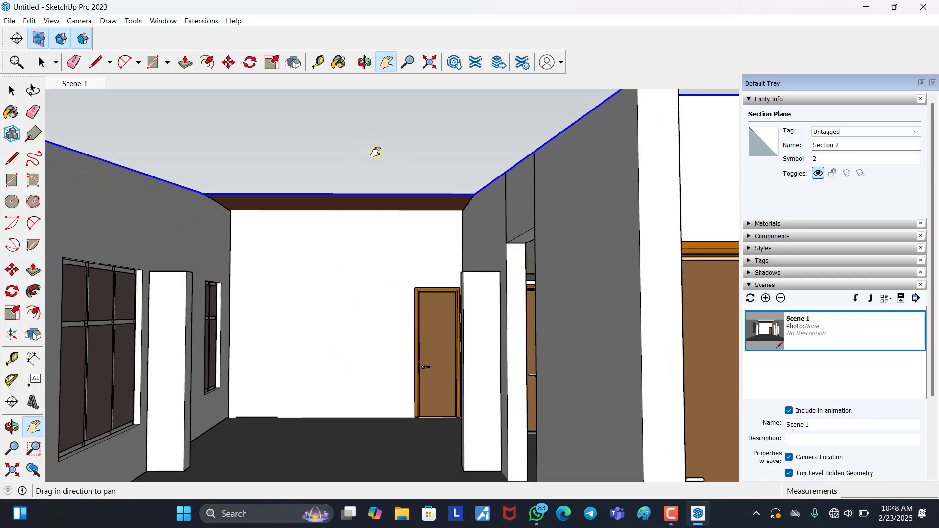
pyautogui.moveTo(449, 313); pyautogui.dragTo(446, 394)
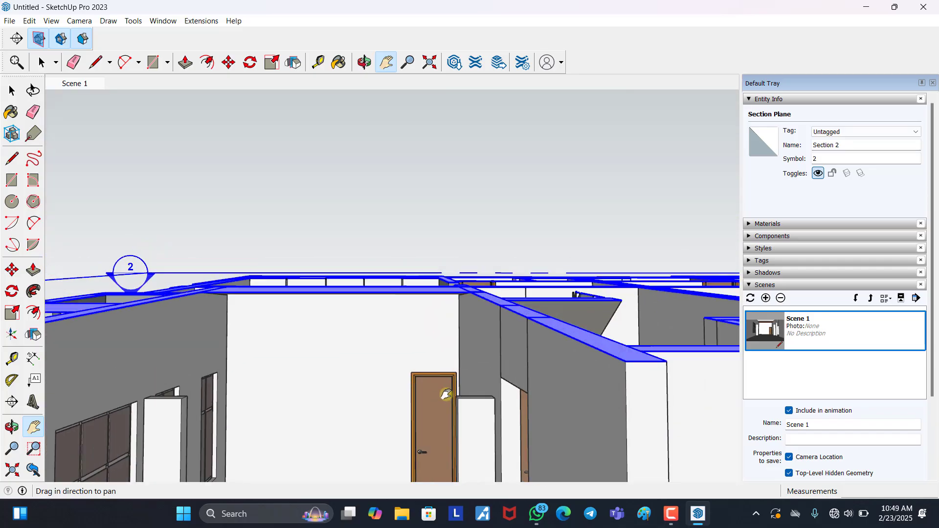
pyautogui.scroll(6, 252, 245)
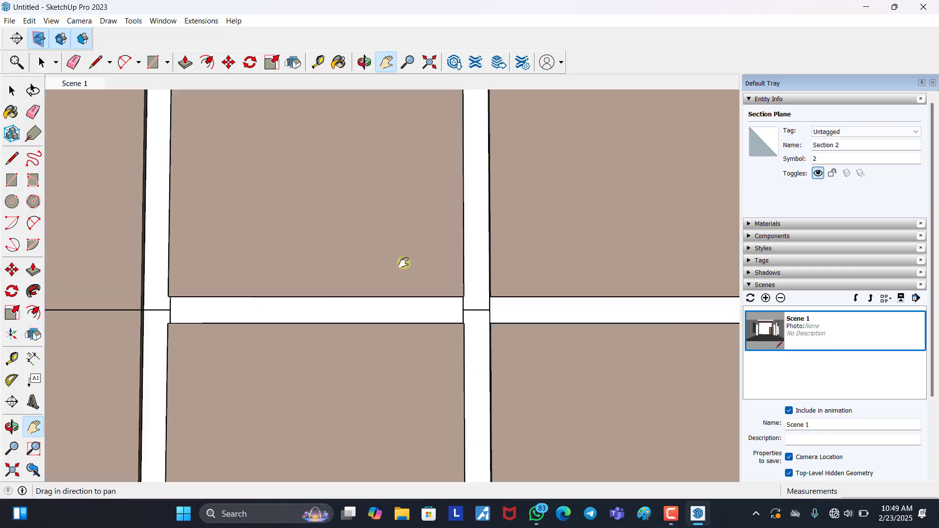
pyautogui.scroll(-6, 384, 279)
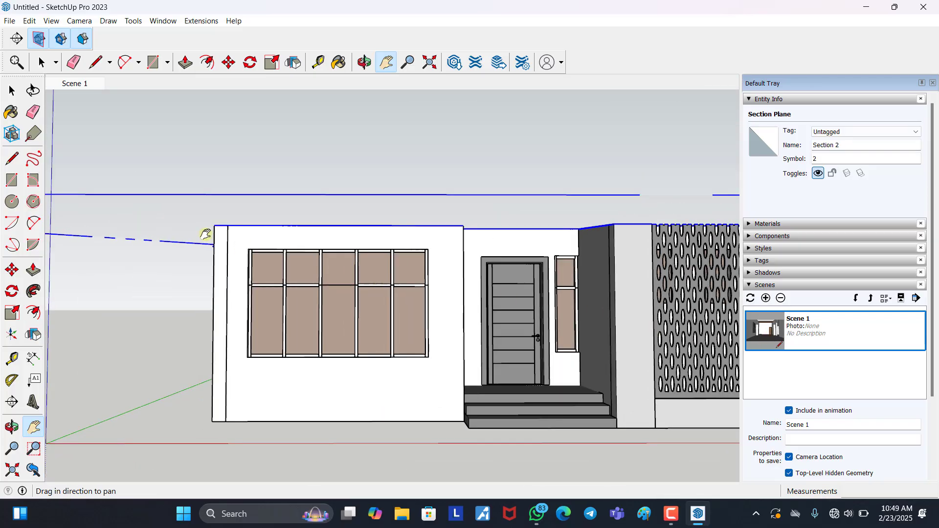
pyautogui.click(12, 91)
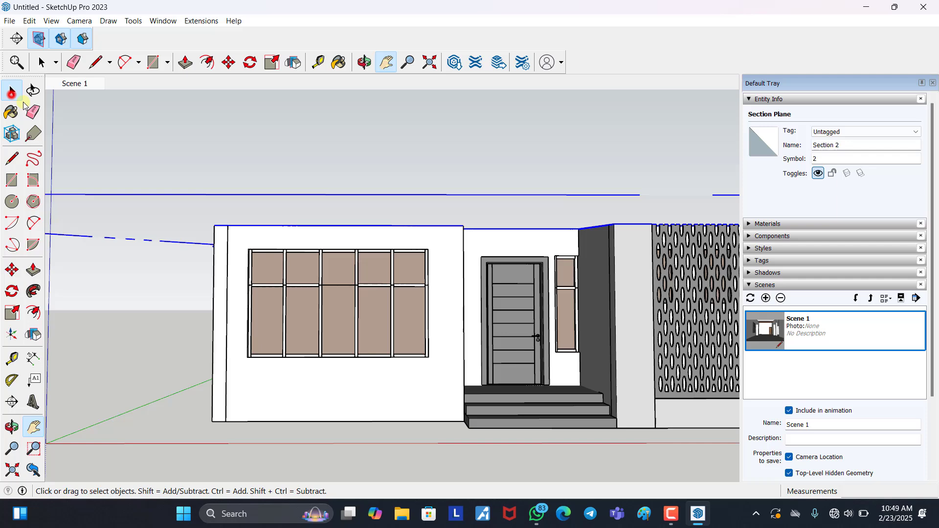
pyautogui.click(164, 145)
pyautogui.click(163, 193)
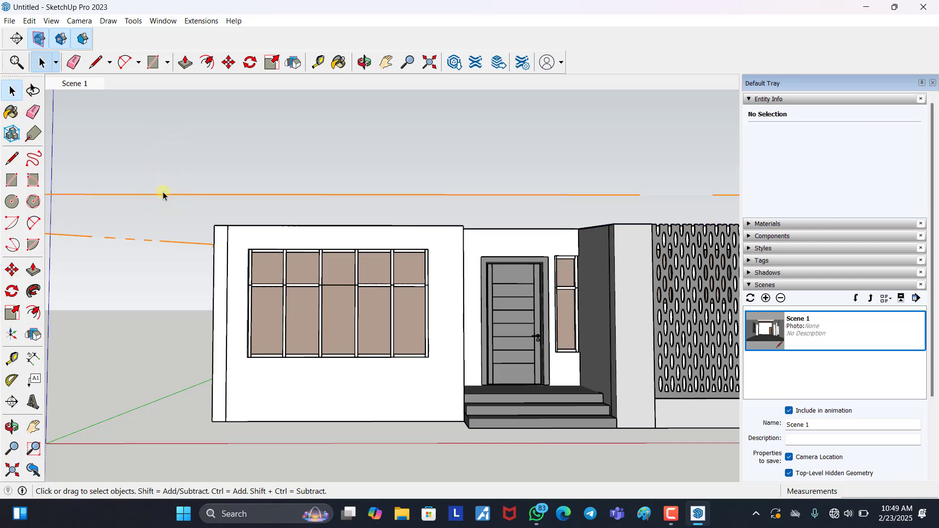
pyautogui.scroll(-3, 374, 209)
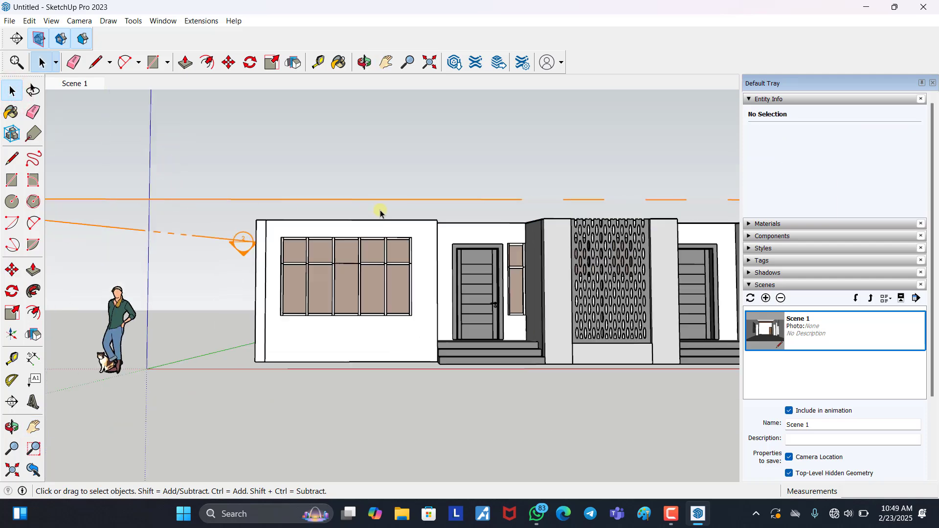
pyautogui.click(186, 204)
pyautogui.press('Delete')
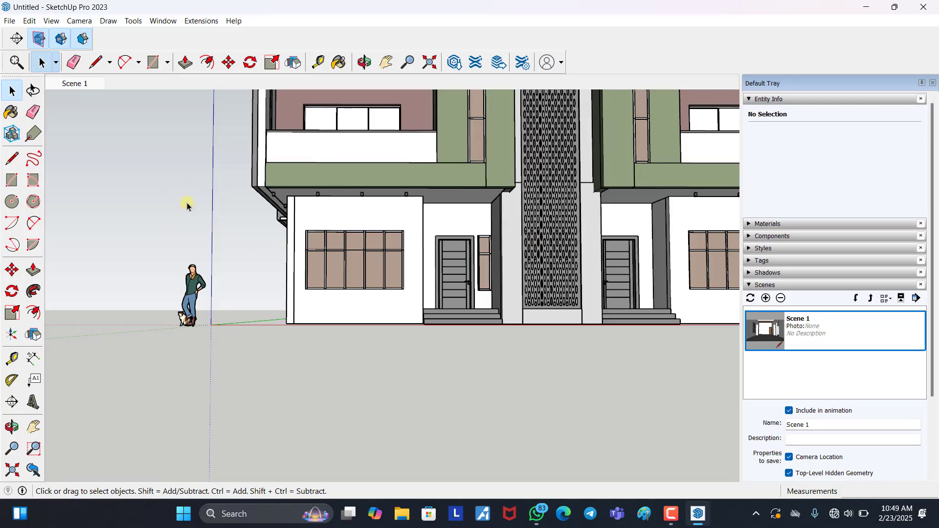
# Step: Return to the saved Scene 1 interior view and select the imported building component to check the room with its ceiling
pyautogui.scroll(-2, 304, 388)
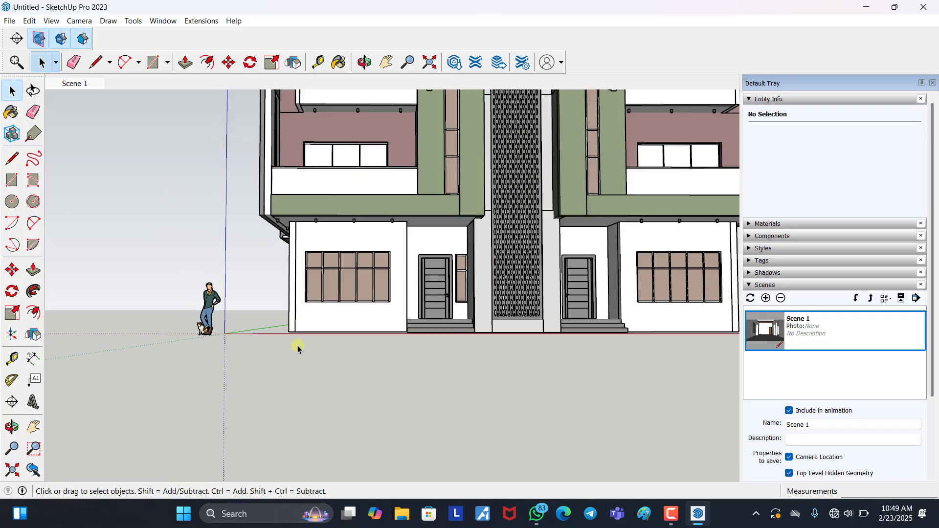
pyautogui.doubleClick(777, 334)
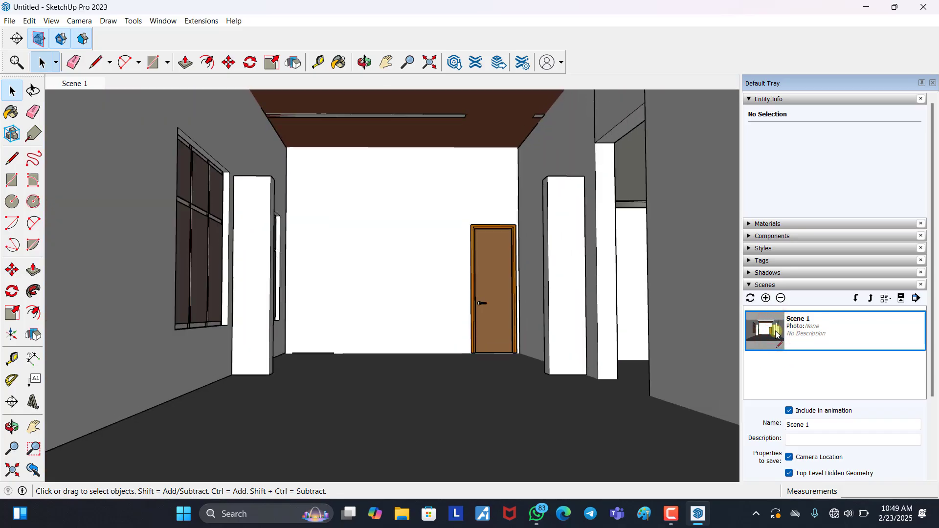
pyautogui.click(499, 116)
pyautogui.click(407, 244)
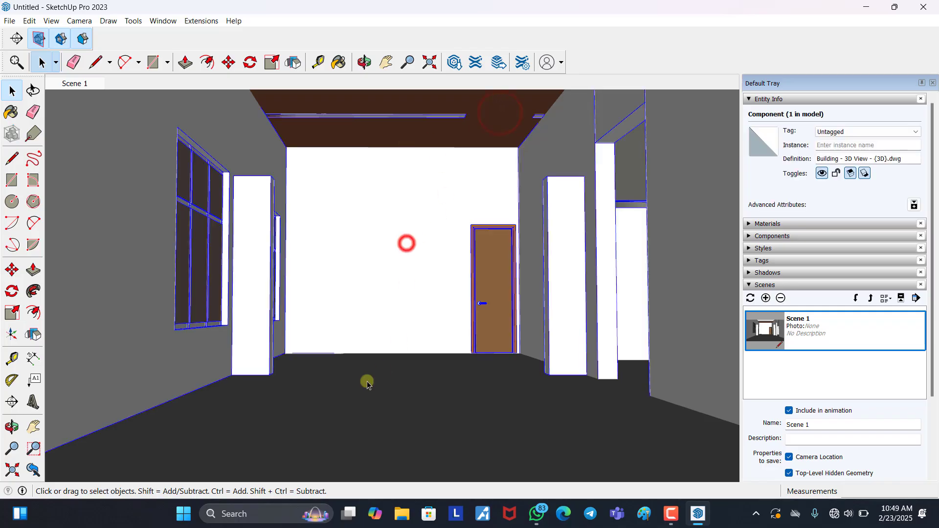
pyautogui.click(459, 396)
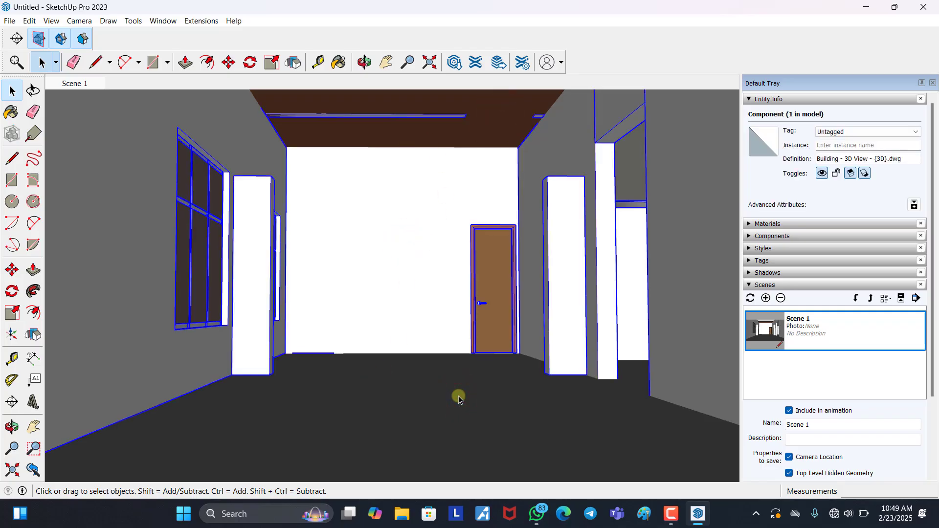